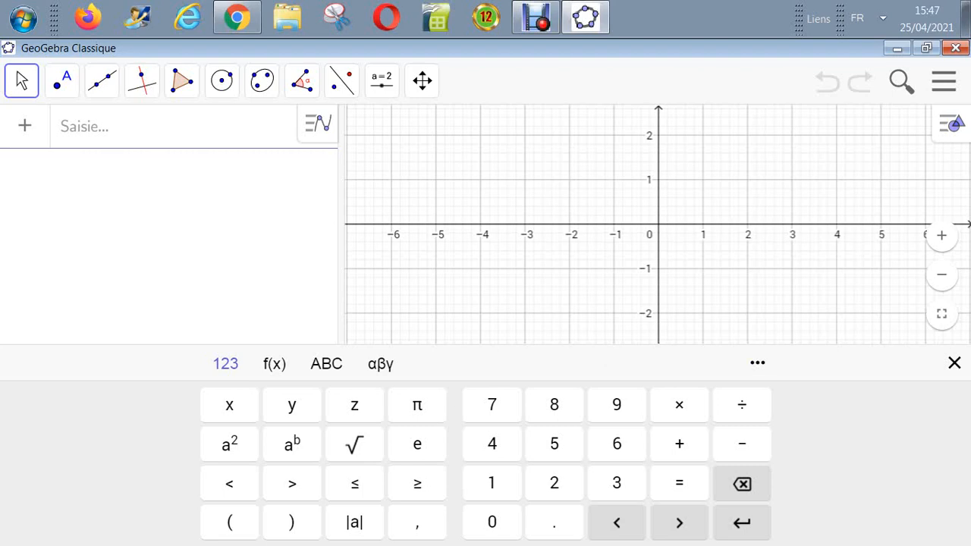
Hide the on-screen math keyboard and narrow the algebra area to enlarge the graphics area.
{"action": "left_click", "coordinate": [954, 364]}
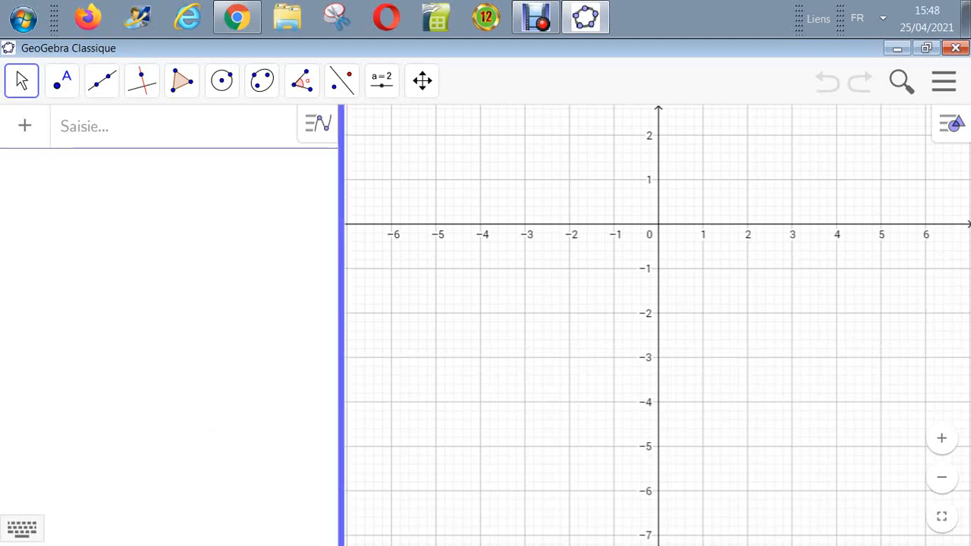
{"action": "left_click_drag", "start_coordinate": [342, 304], "coordinate": [203, 303]}
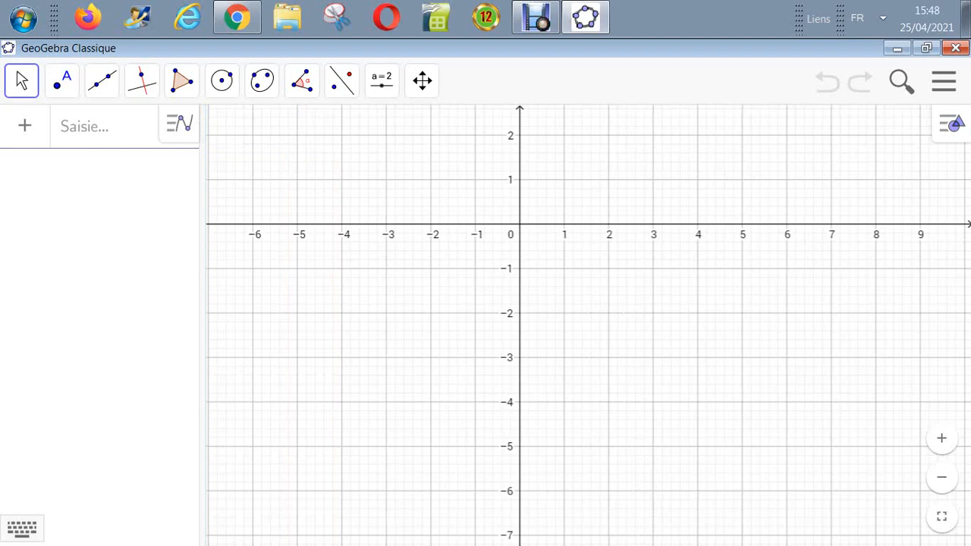
{"action": "left_click", "coordinate": [944, 81]}
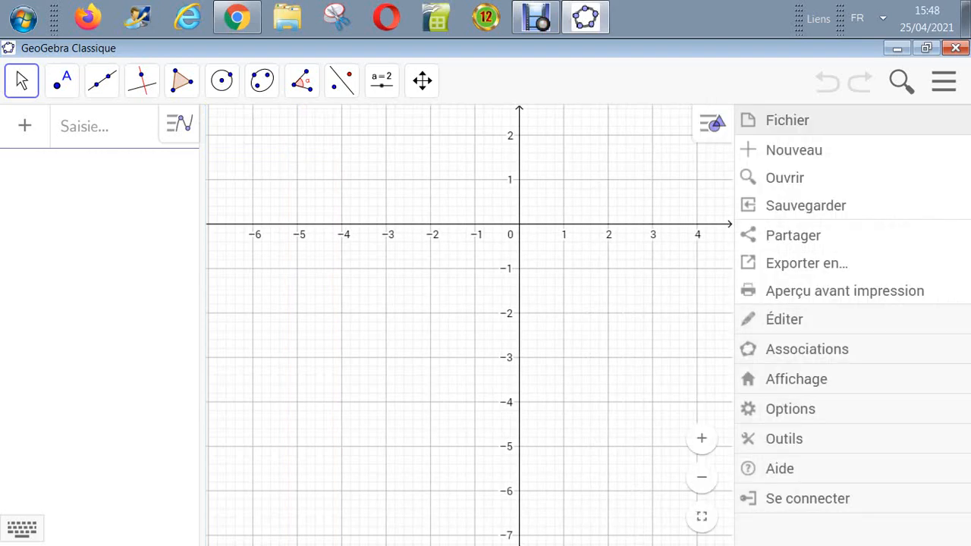
{"action": "left_click", "coordinate": [944, 81]}
Try the polar and isometric grids, and leave the graphics area with no grid and no axes.
{"action": "left_click", "coordinate": [951, 124]}
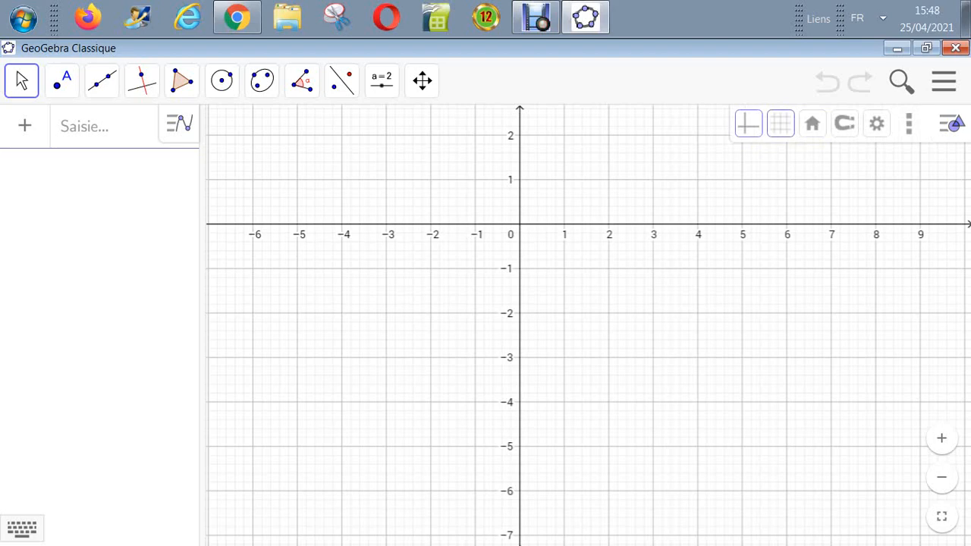
{"action": "left_click", "coordinate": [781, 124]}
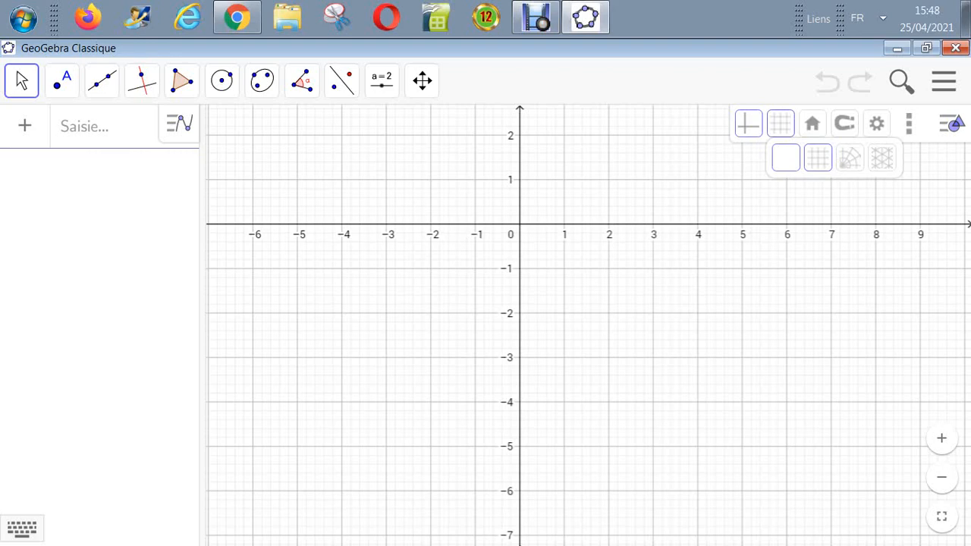
{"action": "left_click", "coordinate": [850, 157]}
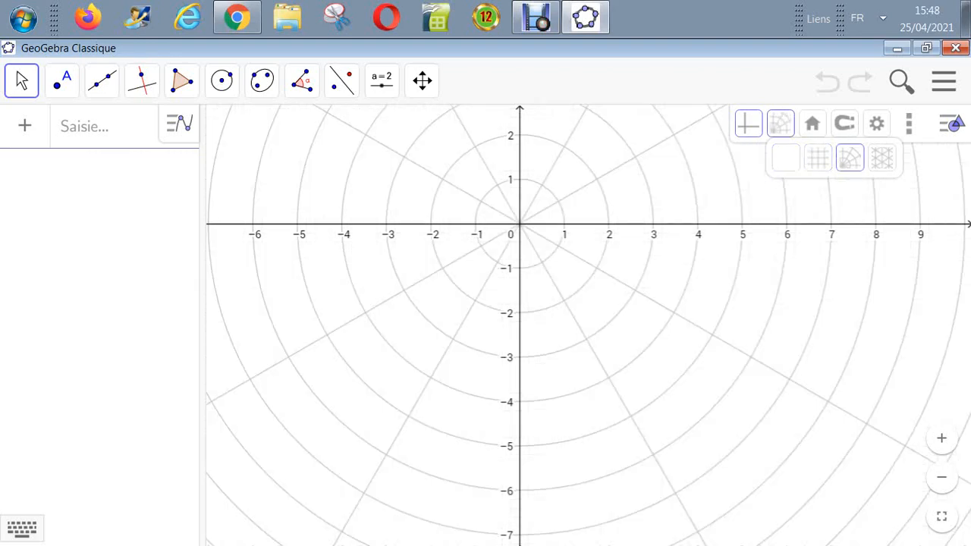
{"action": "left_click", "coordinate": [781, 124]}
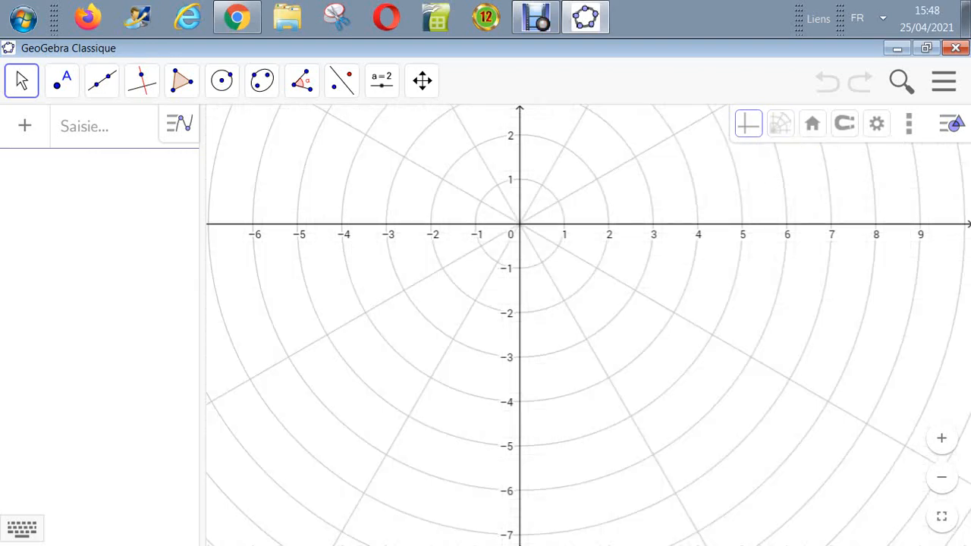
{"action": "left_click", "coordinate": [781, 124]}
{"action": "left_click", "coordinate": [882, 157]}
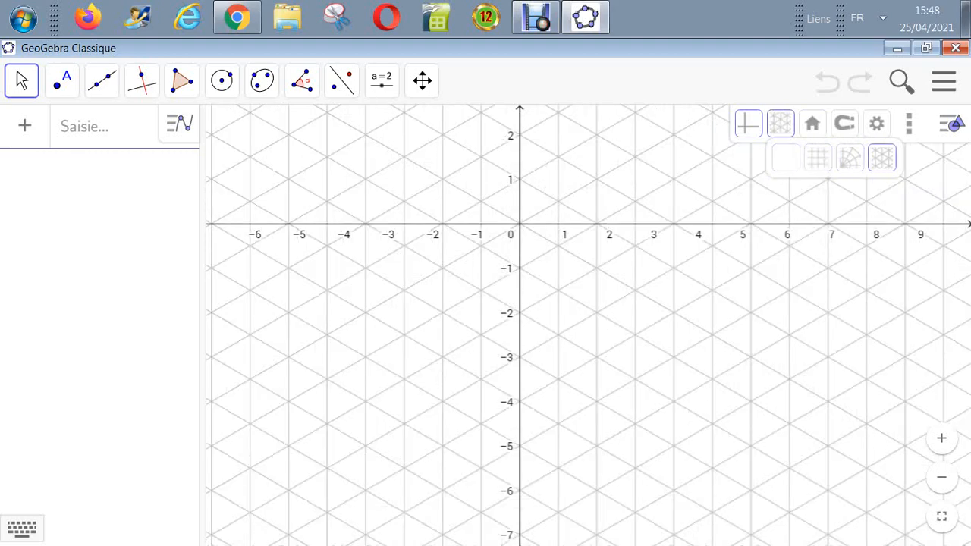
{"action": "left_click", "coordinate": [786, 157]}
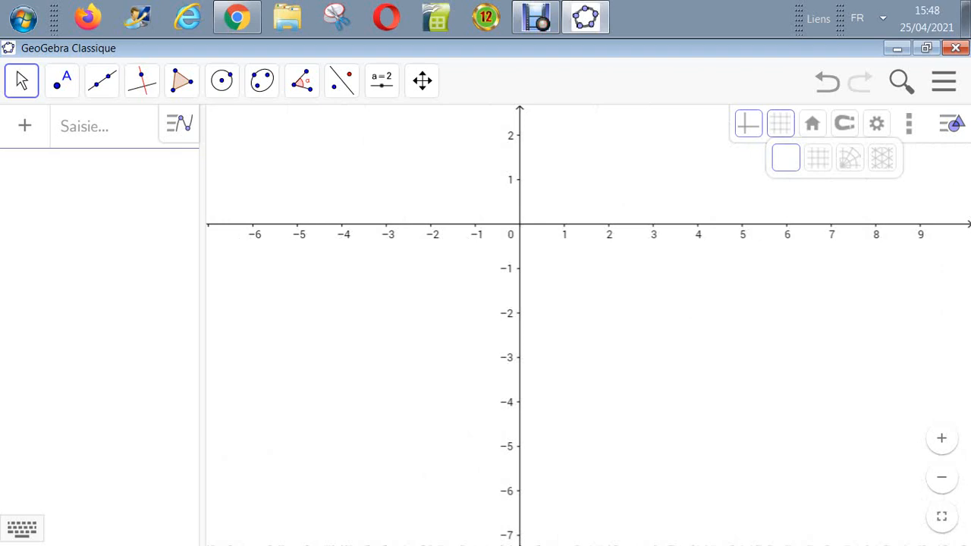
{"action": "left_click", "coordinate": [749, 124]}
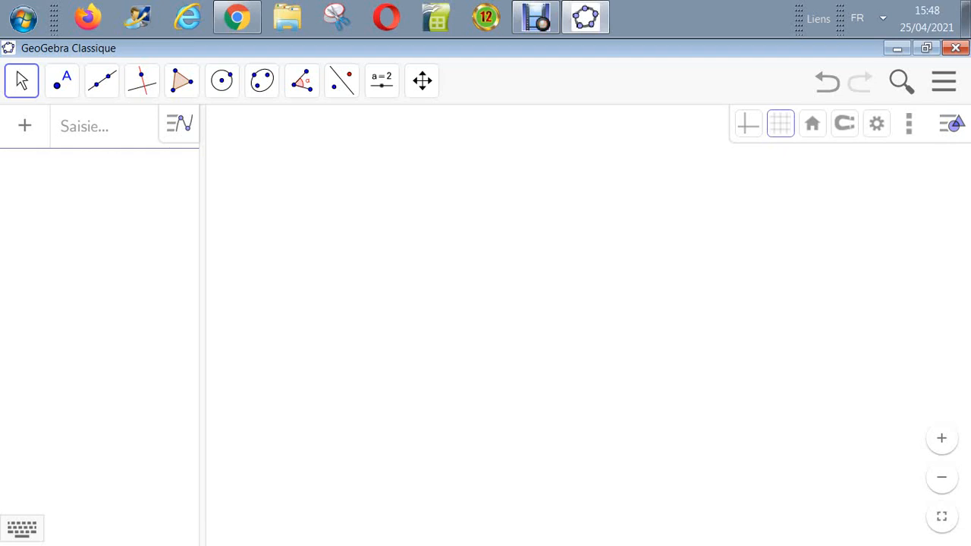
Widen the algebra area and create a point on the y-axis with the command point(axeY).
{"action": "left_click_drag", "start_coordinate": [203, 265], "coordinate": [366, 266]}
{"action": "left_click", "coordinate": [136, 125]}
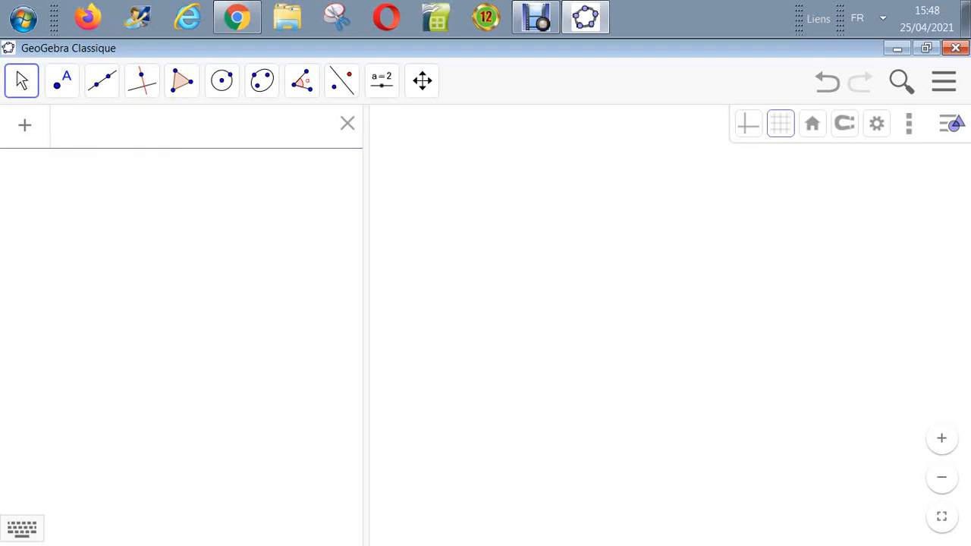
{"action": "type", "text": "A"}
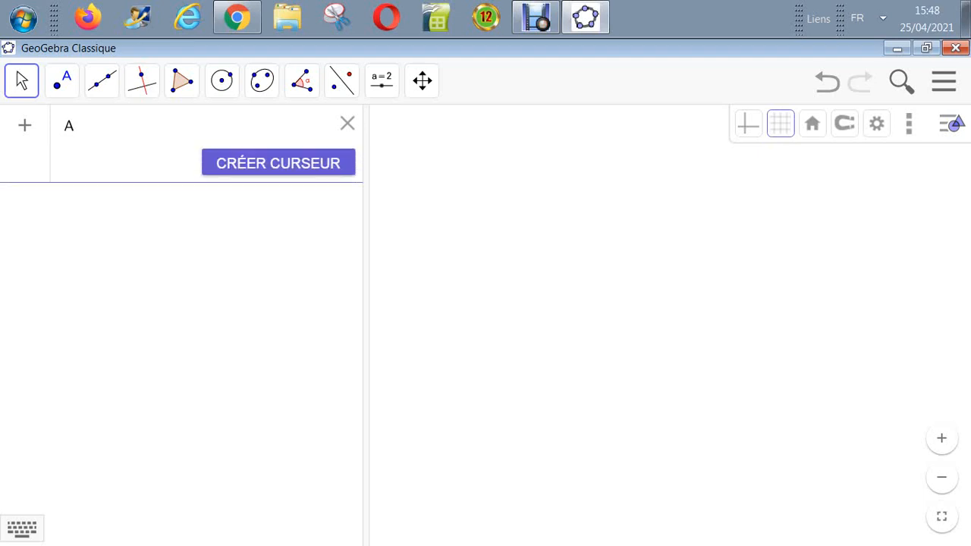
{"action": "key", "text": "BackSpace"}
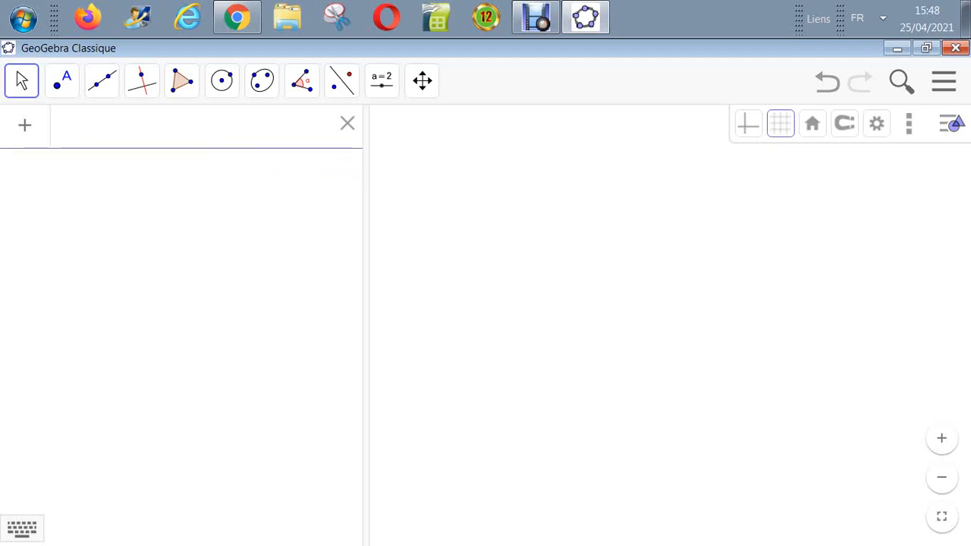
{"action": "type", "text": "poi"}
{"action": "type", "text": "n"}
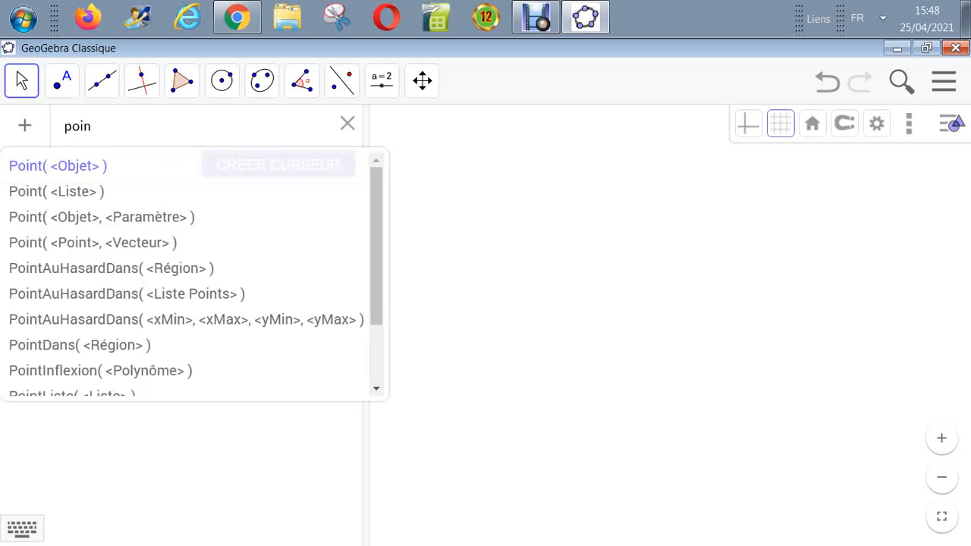
{"action": "type", "text": "t ("}
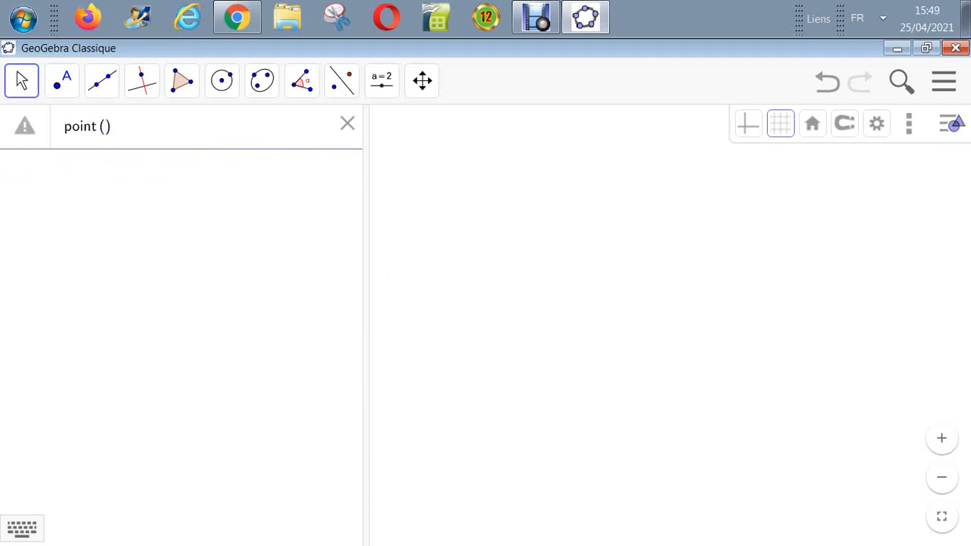
{"action": "type", "text": "axe"}
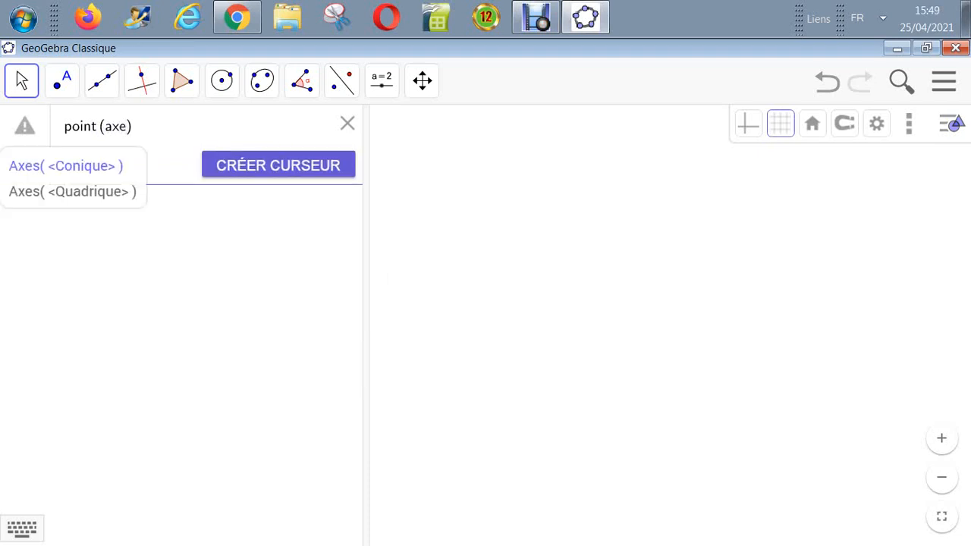
{"action": "type", "text": "Y"}
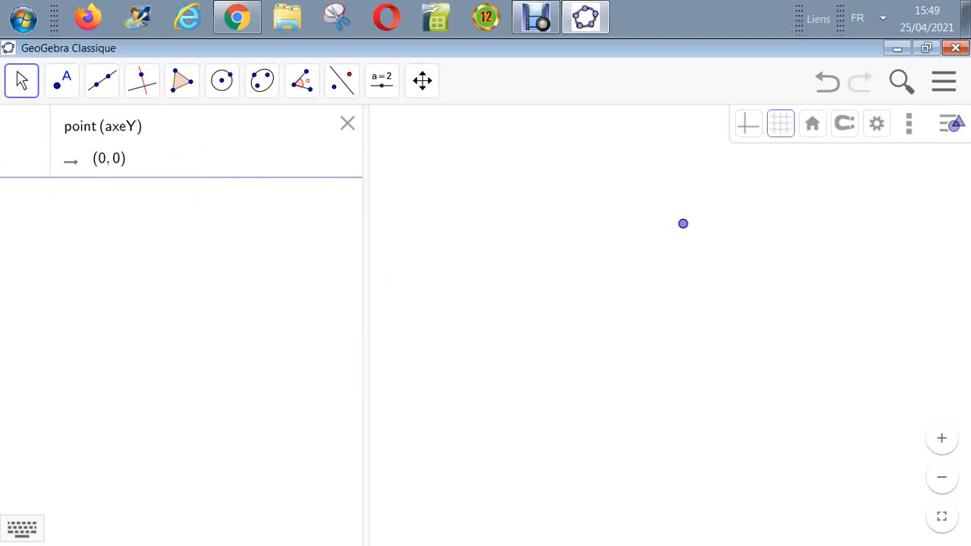
{"action": "key", "text": "Return"}
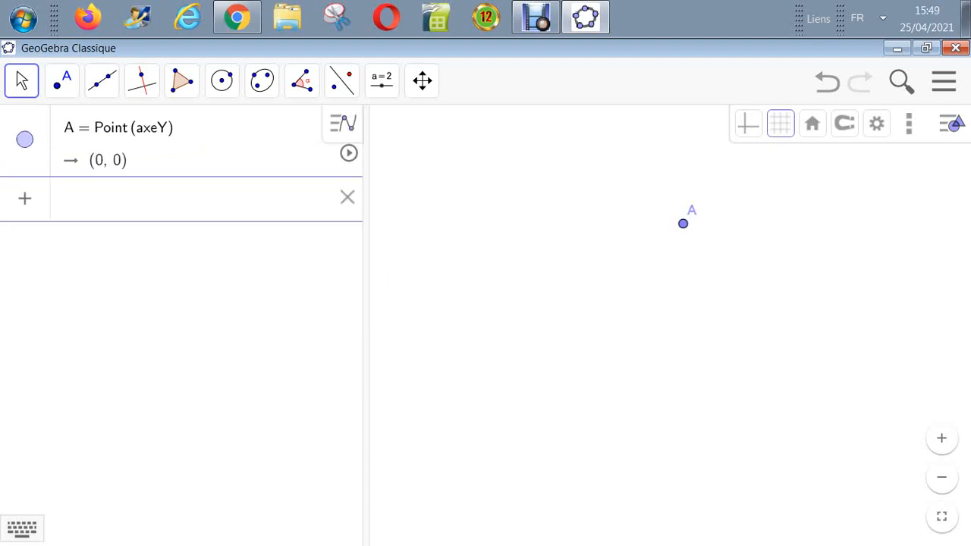
{"action": "left_click", "coordinate": [181, 128]}
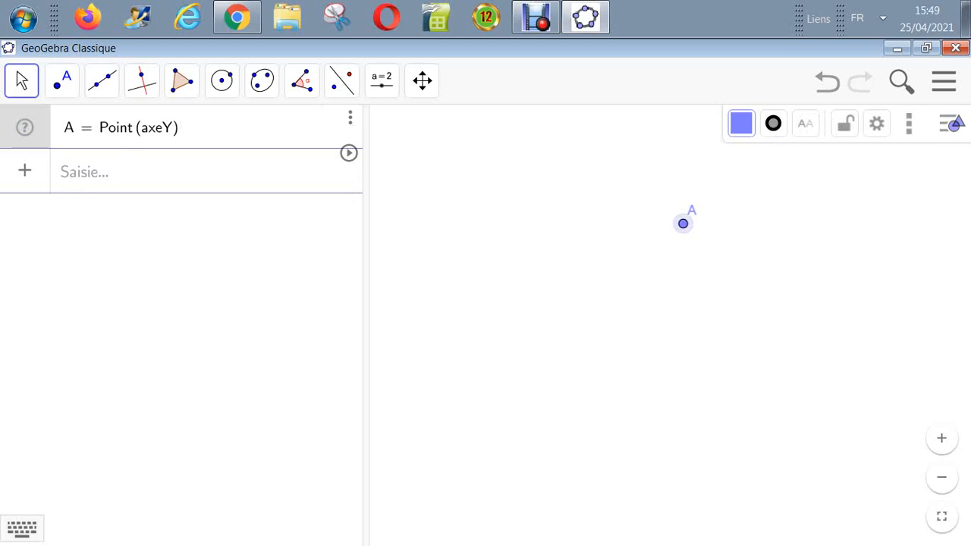
{"action": "type", "text": "B"}
{"action": "key", "text": "BackSpace"}
{"action": "key", "text": "BackSpace"}
{"action": "key", "text": "Return"}
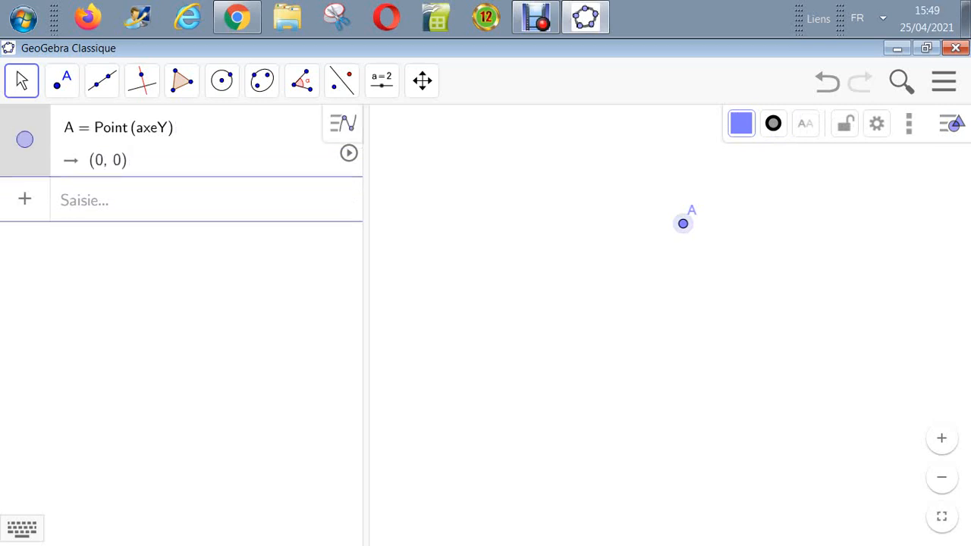
{"action": "left_click", "coordinate": [181, 199]}
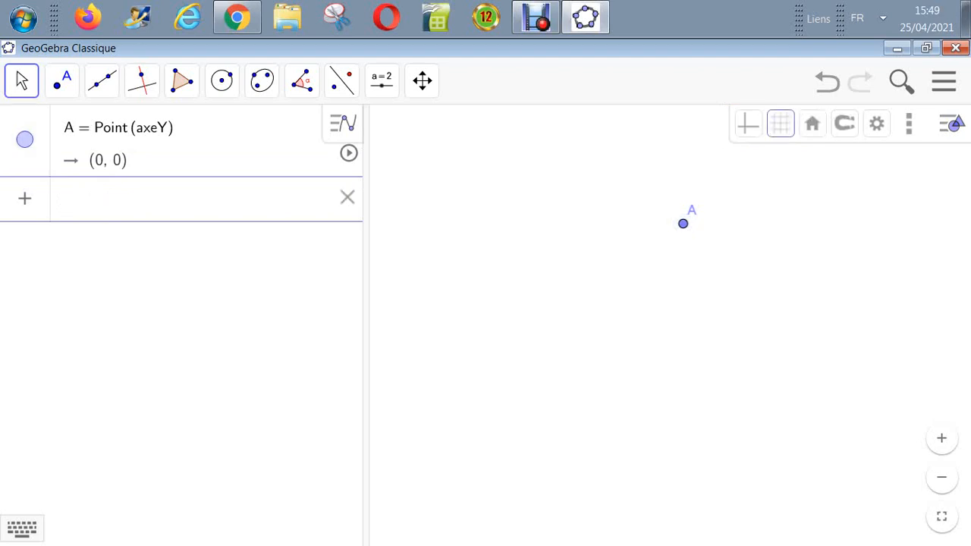
{"action": "type", "text": "B"}
{"action": "key", "text": "BackSpace"}
{"action": "type", "text": "B("}
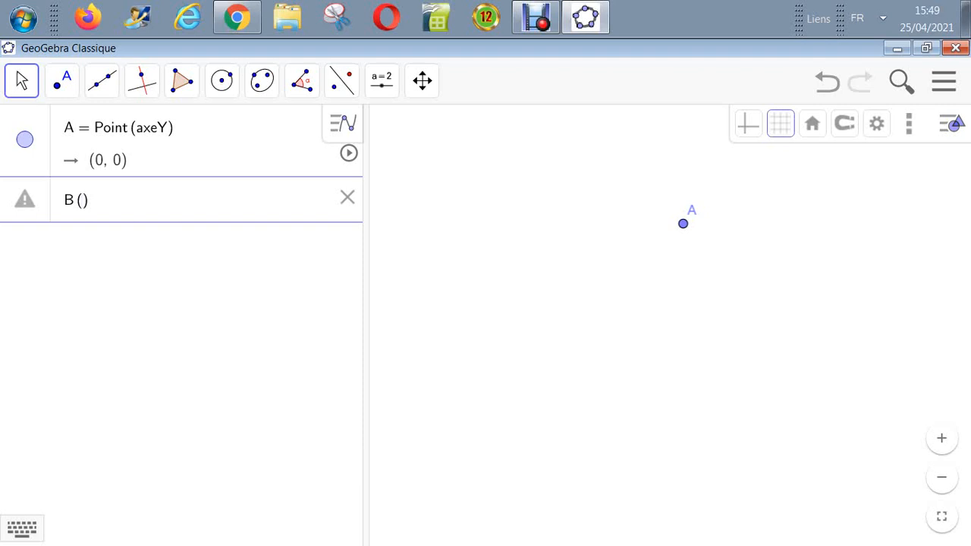
{"action": "type", "text": "7,9"}
{"action": "key", "text": "BackSpace"}
{"action": "key", "text": "BackSpace"}
{"action": "key", "text": "BackSpace"}
{"action": "key", "text": "BackSpace"}
{"action": "key", "text": "BackSpace"}
{"action": "key", "text": "BackSpace"}
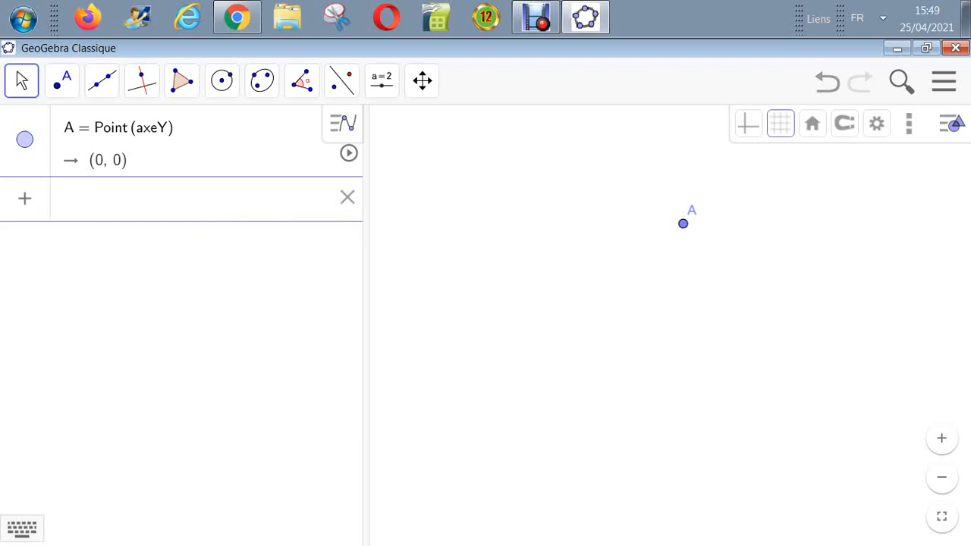
Create a second point by entering the coordinates (7, 9).
{"action": "type", "text": "("}
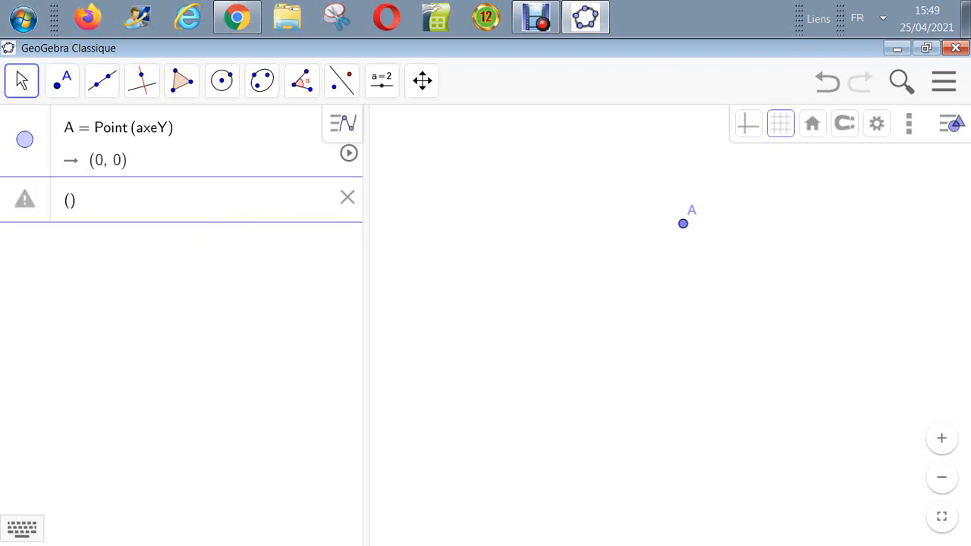
{"action": "type", "text": "7, 9"}
{"action": "key", "text": "Return"}
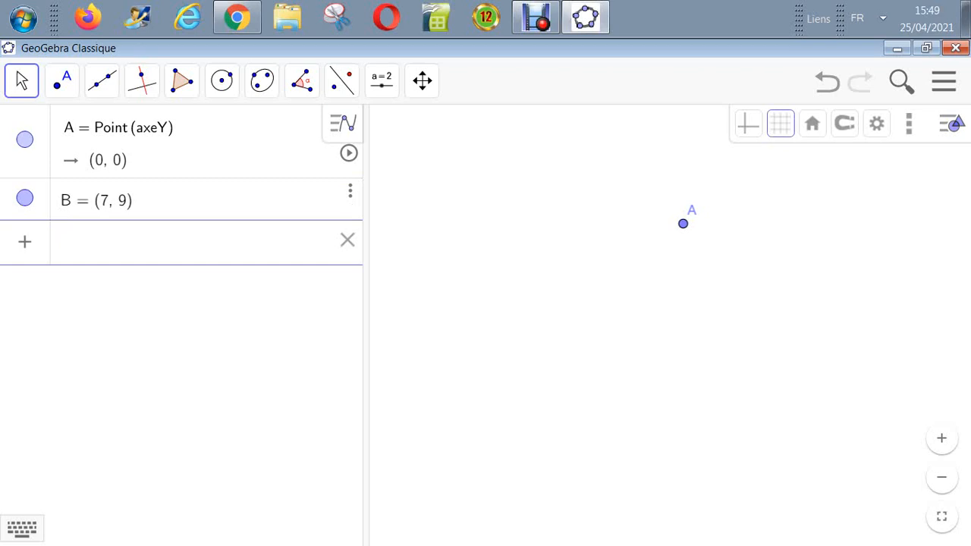
Narrow the algebra area and create the vector from A to B with the command vecteur(A, B).
{"action": "left_click", "coordinate": [942, 477]}
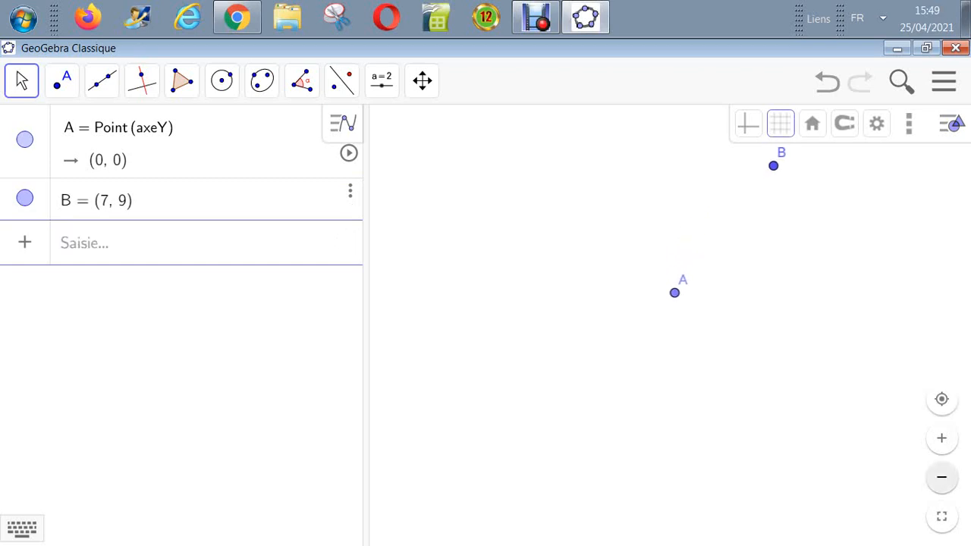
{"action": "left_click", "coordinate": [942, 438]}
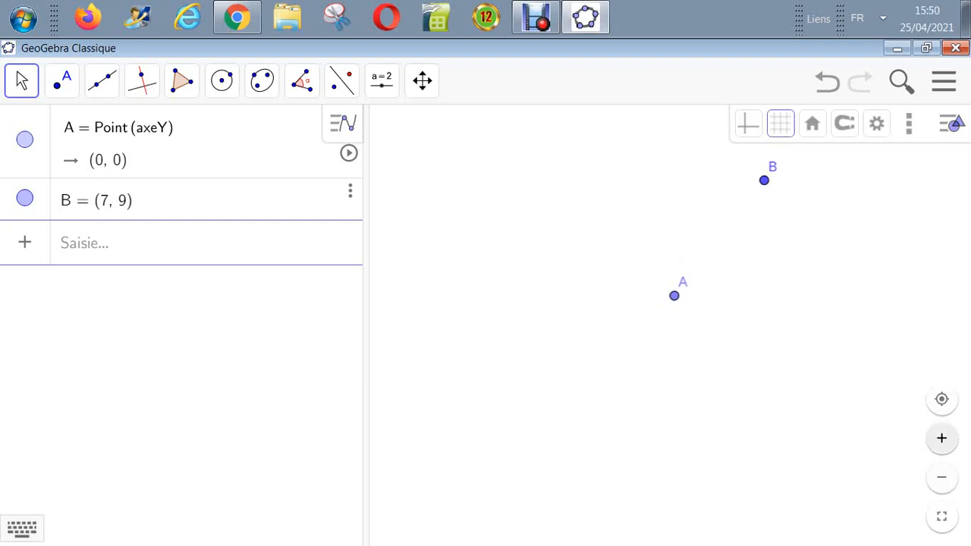
{"action": "left_click_drag", "start_coordinate": [759, 304], "coordinate": [688, 455]}
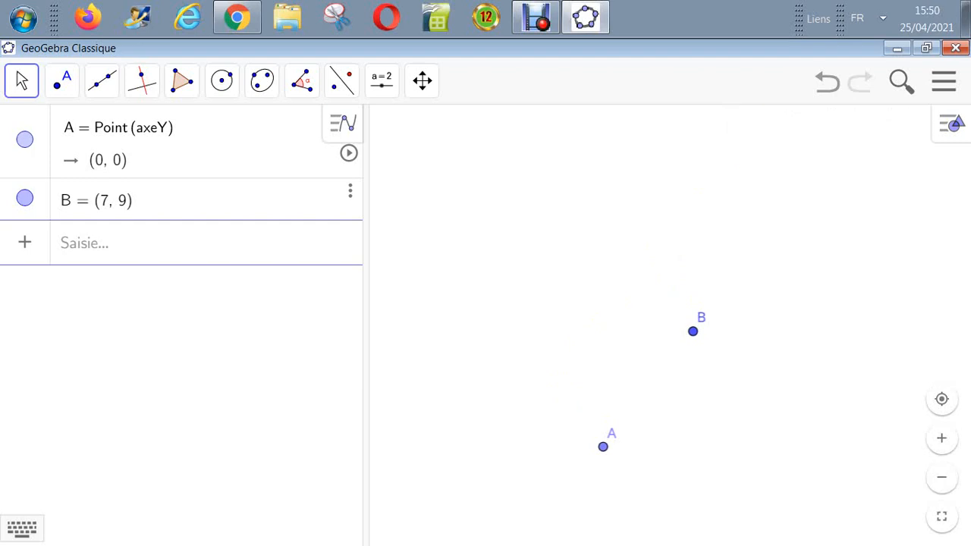
{"action": "left_click", "coordinate": [942, 438]}
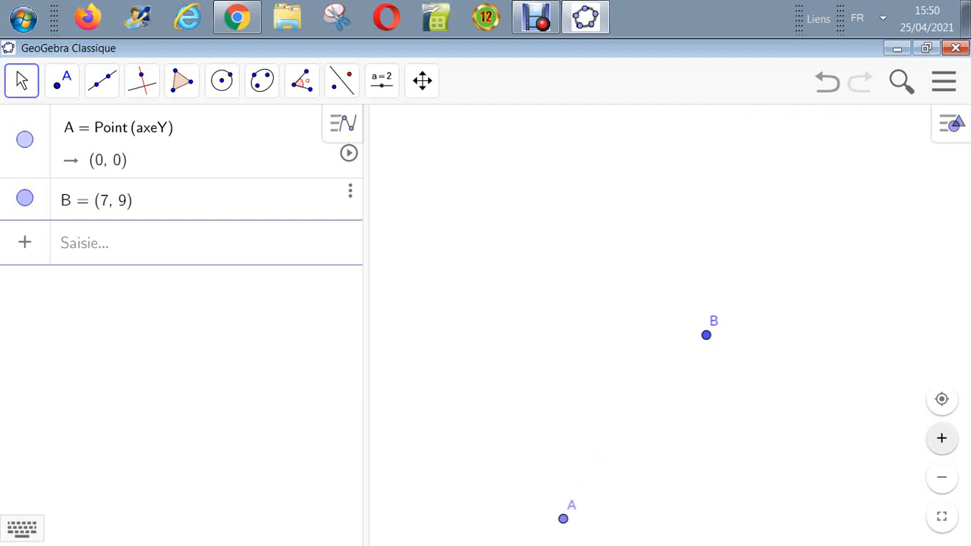
{"action": "left_click_drag", "start_coordinate": [774, 372], "coordinate": [825, 258]}
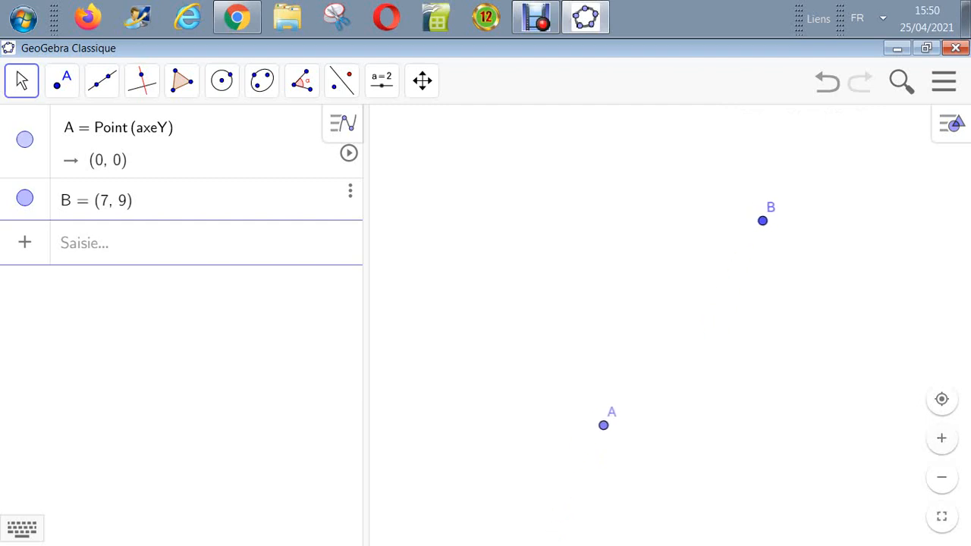
{"action": "left_click_drag", "start_coordinate": [365, 326], "coordinate": [267, 326]}
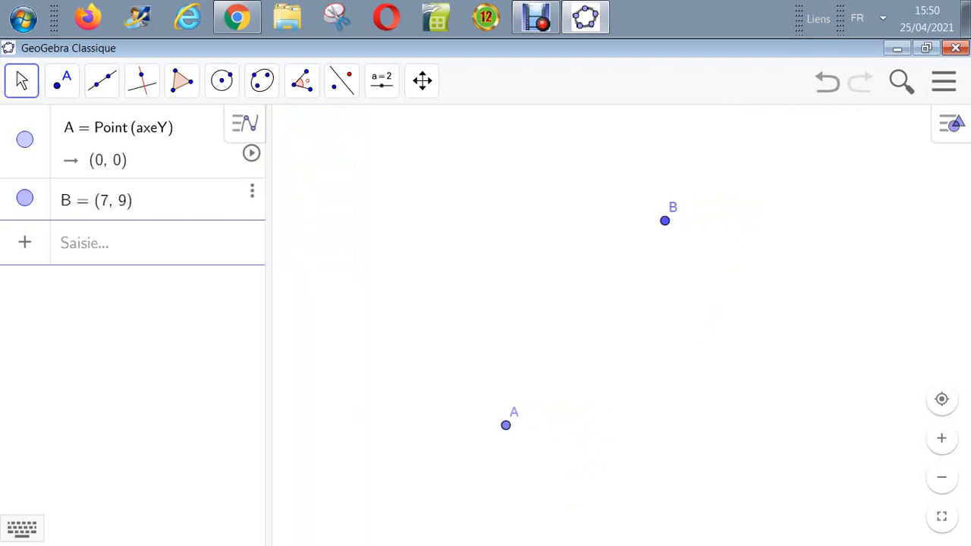
{"action": "left_click", "coordinate": [85, 242]}
{"action": "type", "text": "vecte"}
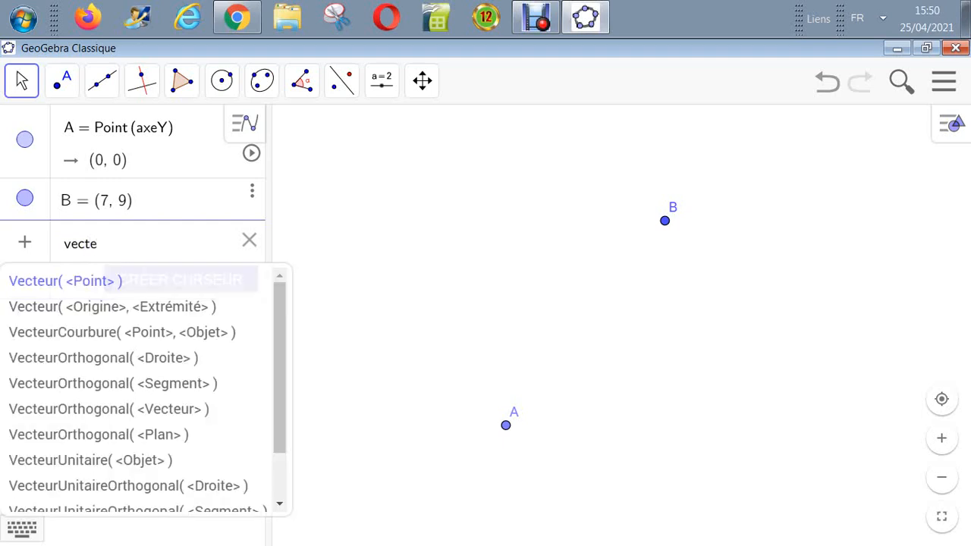
{"action": "type", "text": "ur "}
{"action": "type", "text": "(A"}
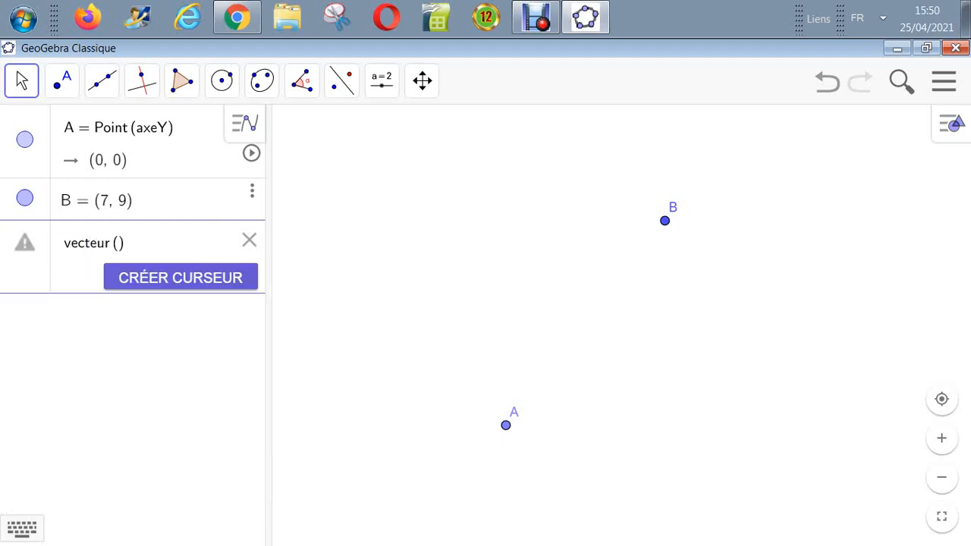
{"action": "type", "text": ", B"}
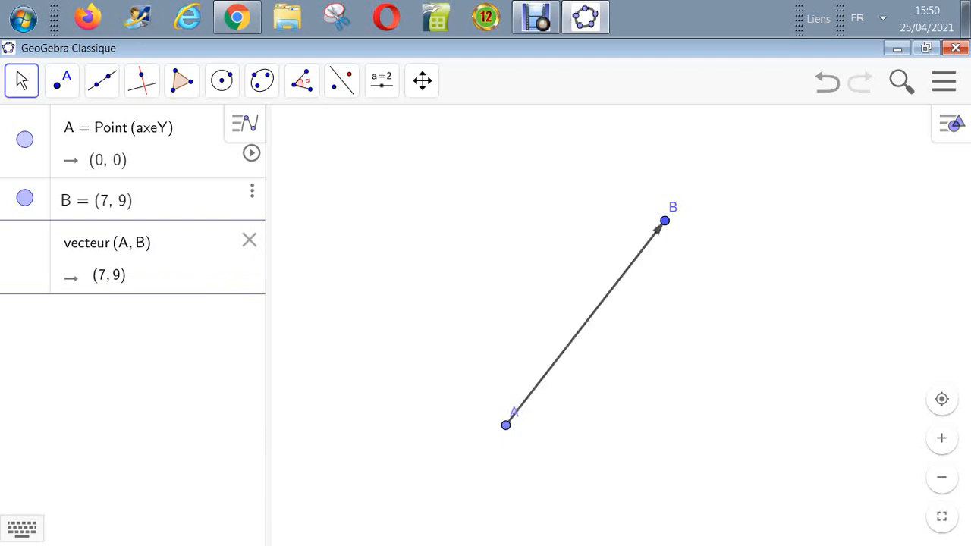
{"action": "key", "text": "Return"}
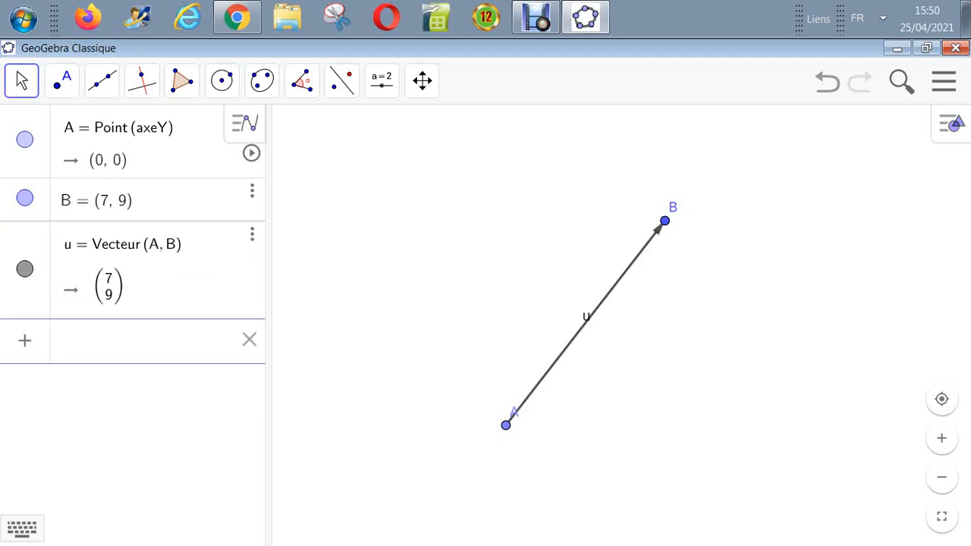
Create the circle centred at A and passing through B with the command cercle(A, B).
{"action": "type", "text": "cercle"}
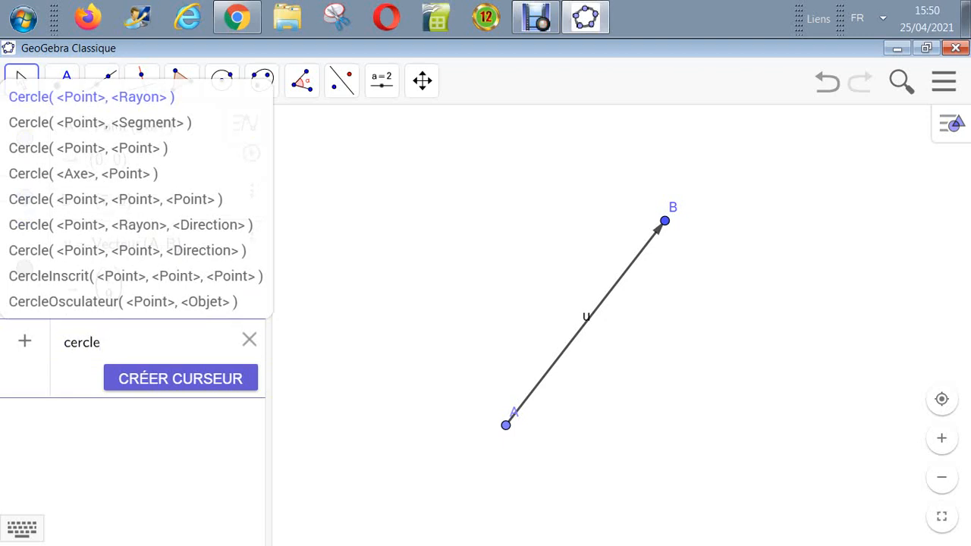
{"action": "key", "text": "BackSpace"}
{"action": "key", "text": "BackSpace"}
{"action": "key", "text": "BackSpace"}
{"action": "key", "text": "BackSpace"}
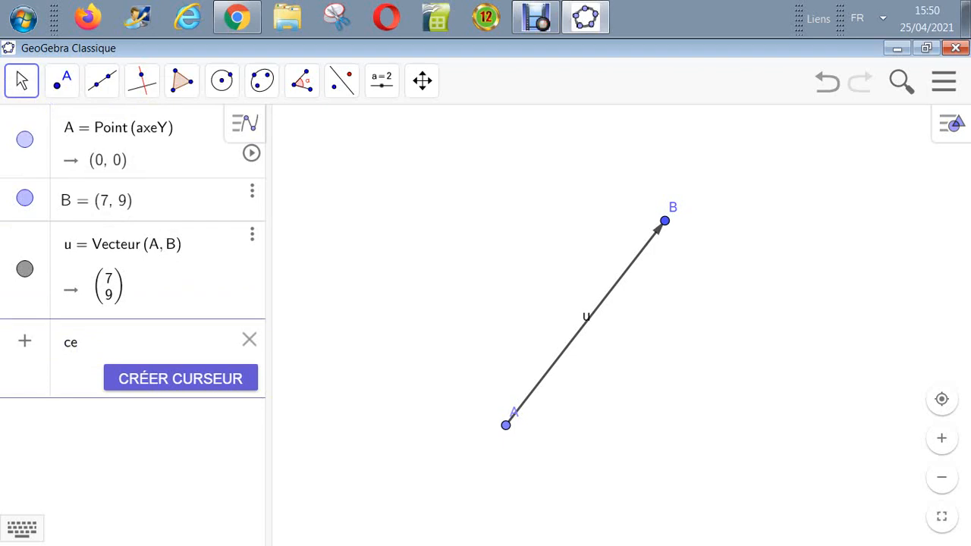
{"action": "type", "text": "cercle"}
{"action": "key", "text": "BackSpace"}
{"action": "key", "text": "BackSpace"}
{"action": "key", "text": "BackSpace"}
{"action": "type", "text": "rcle"}
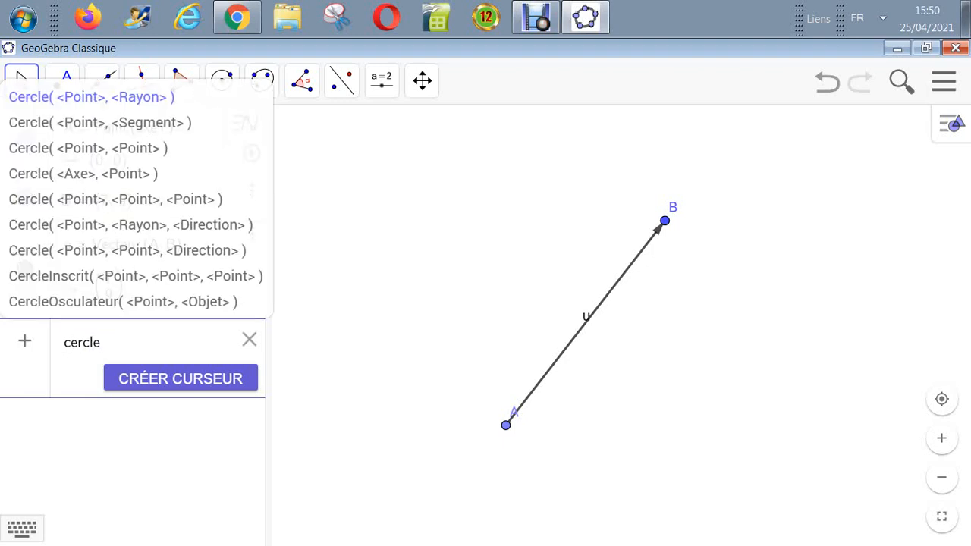
{"action": "type", "text": " (A"}
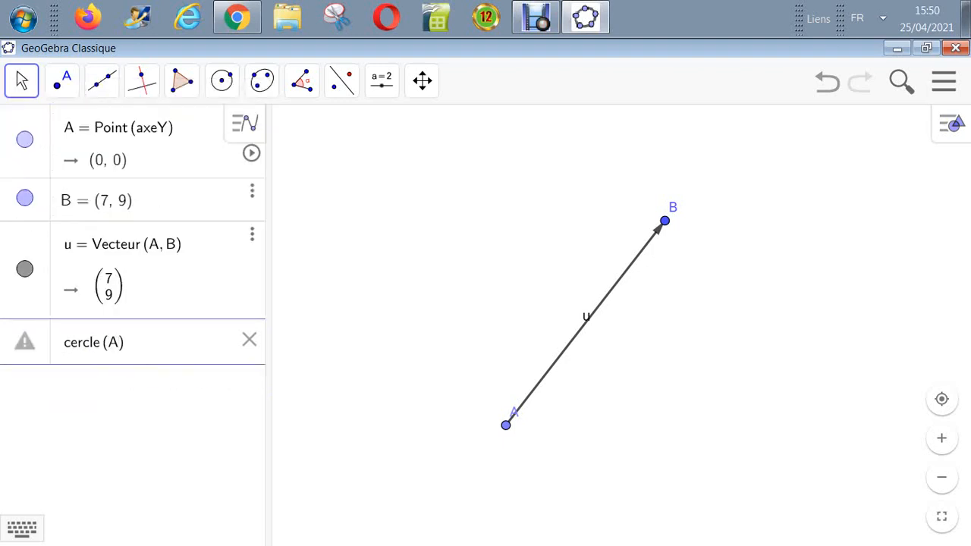
{"action": "type", "text": ", B"}
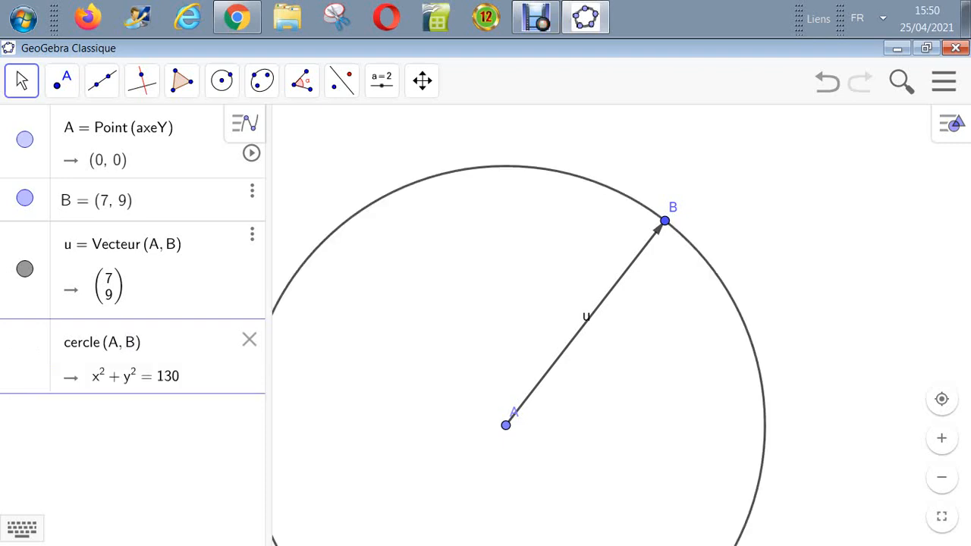
{"action": "key", "text": "Return"}
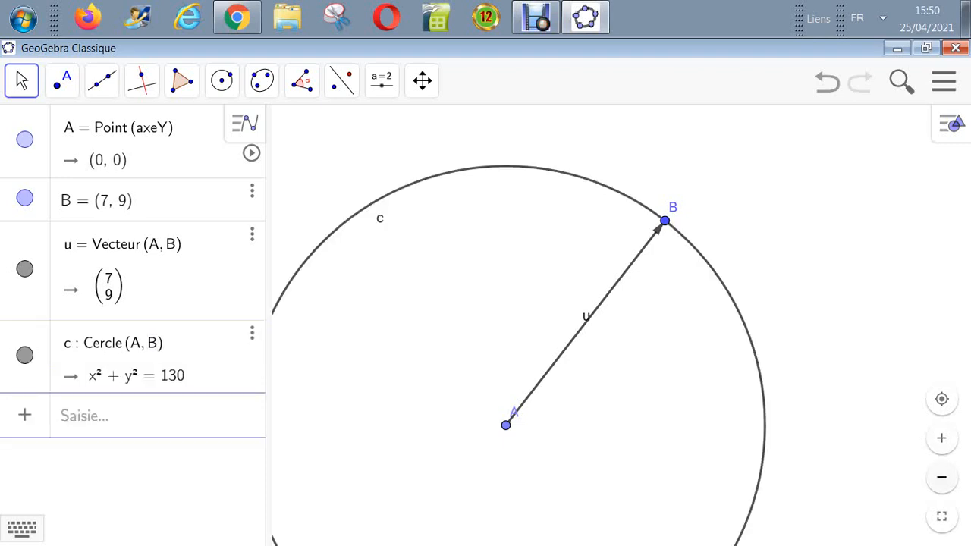
Fit the whole circle in the graphics area, then animate point A along the y-axis and pause it.
{"action": "left_click", "coordinate": [942, 477]}
{"action": "left_click_drag", "start_coordinate": [797, 448], "coordinate": [819, 358]}
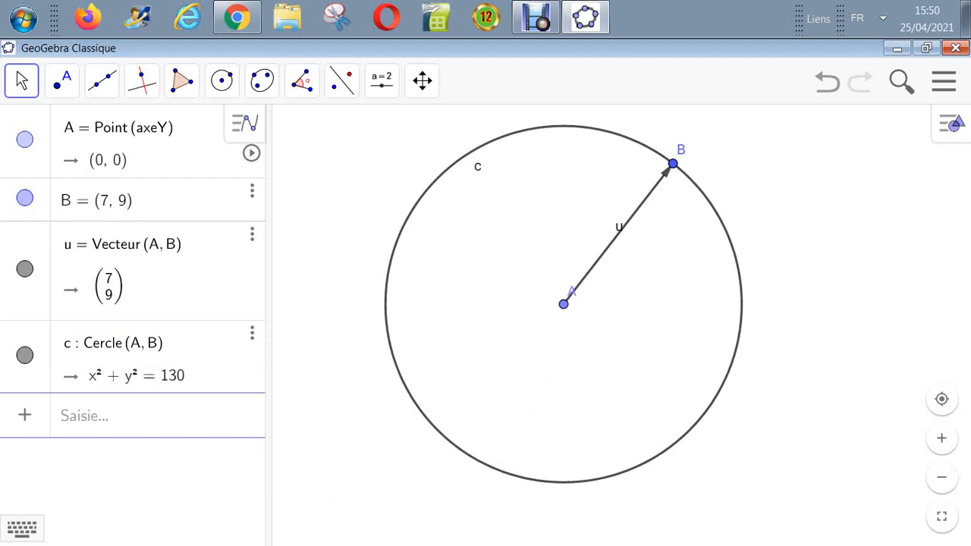
{"action": "right_click", "coordinate": [563, 303]}
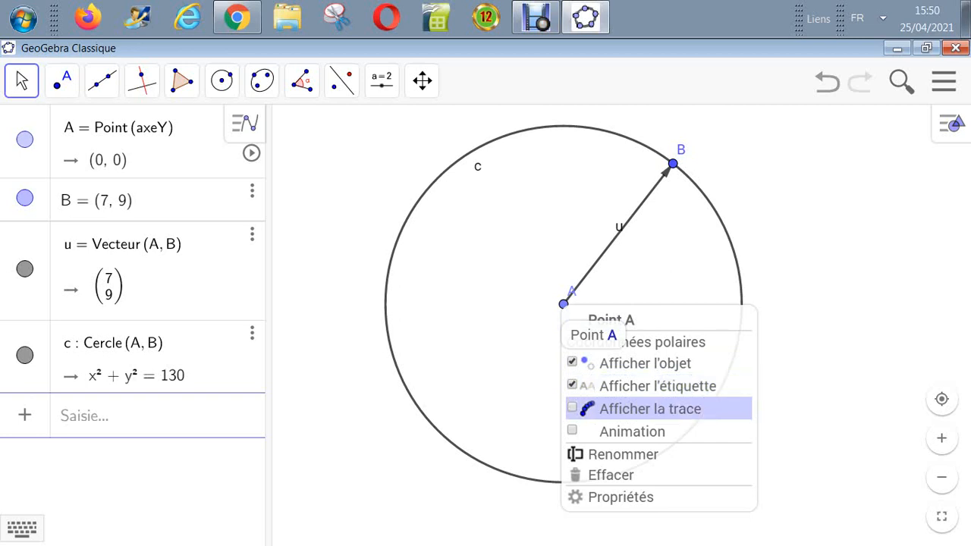
{"action": "left_click", "coordinate": [632, 431]}
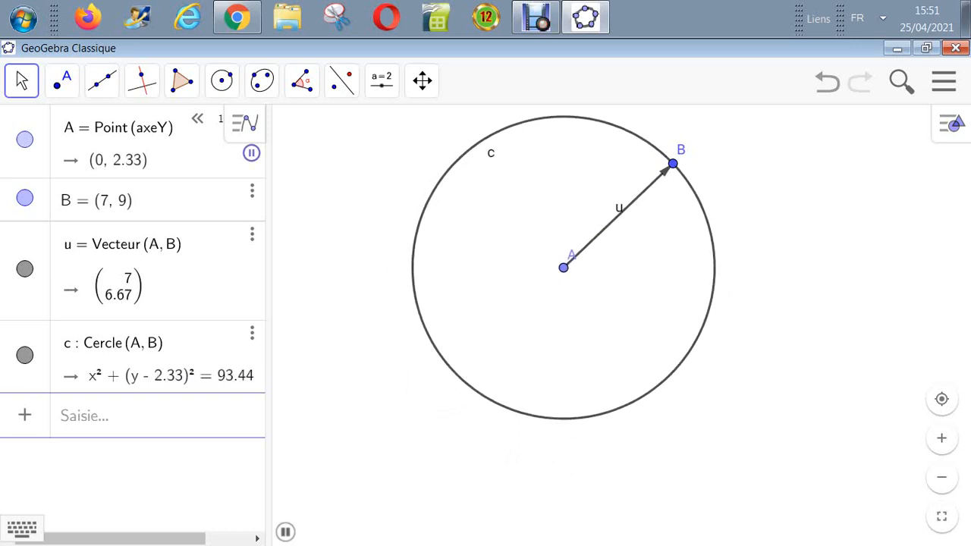
{"action": "left_click", "coordinate": [251, 153]}
Redefine point A as Point(axeX) and start its animation along the x-axis.
{"action": "left_click", "coordinate": [160, 127]}
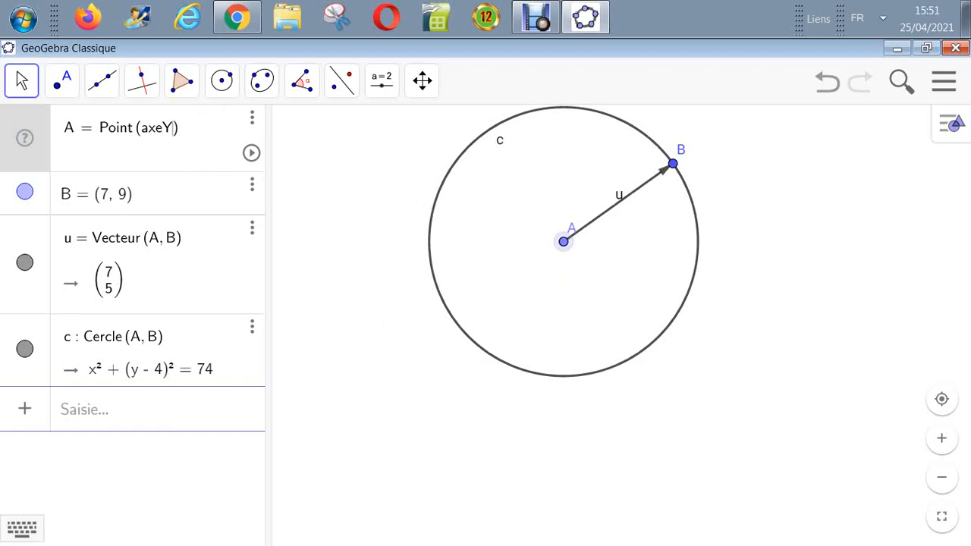
{"action": "key", "text": "BackSpace"}
{"action": "type", "text": "X"}
{"action": "left_click", "coordinate": [252, 153]}
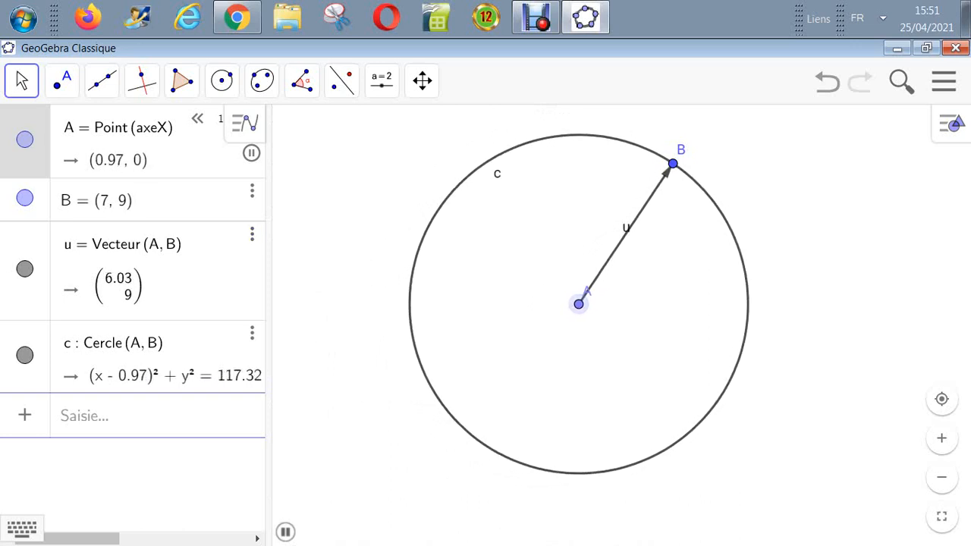
Collapse the algebra area while point A moves, reopen it wider than before and pause the animation.
{"action": "left_click_drag", "start_coordinate": [269, 319], "coordinate": [3, 318]}
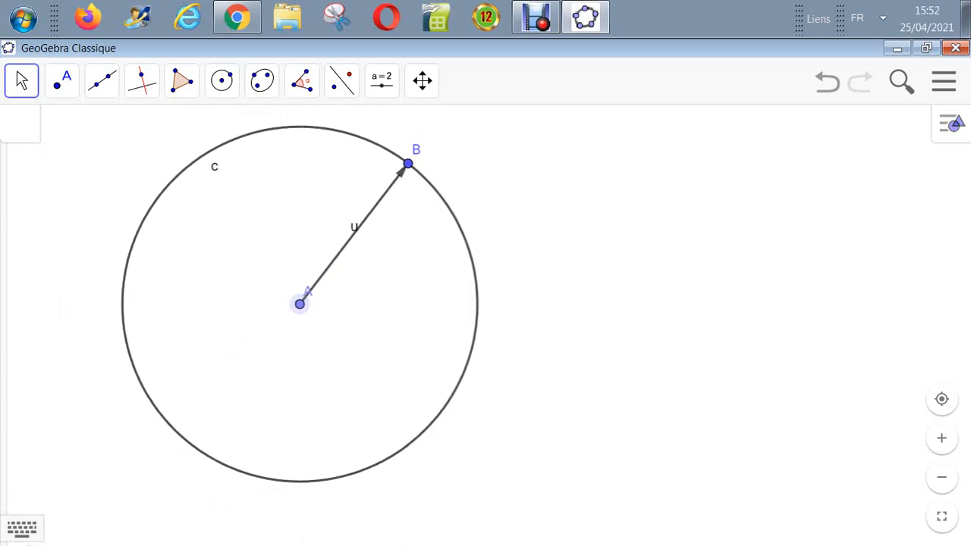
{"action": "left_click_drag", "start_coordinate": [3, 319], "coordinate": [381, 319]}
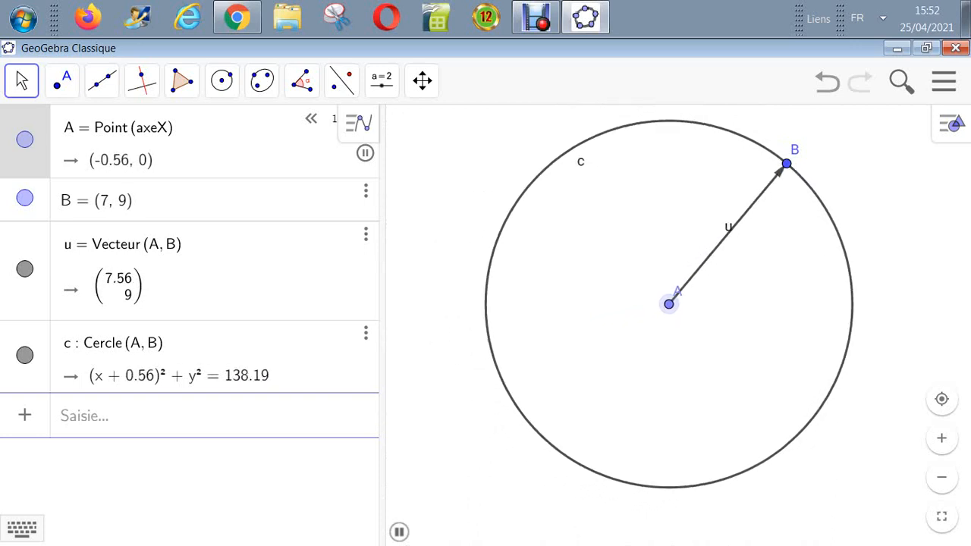
{"action": "left_click", "coordinate": [366, 153]}
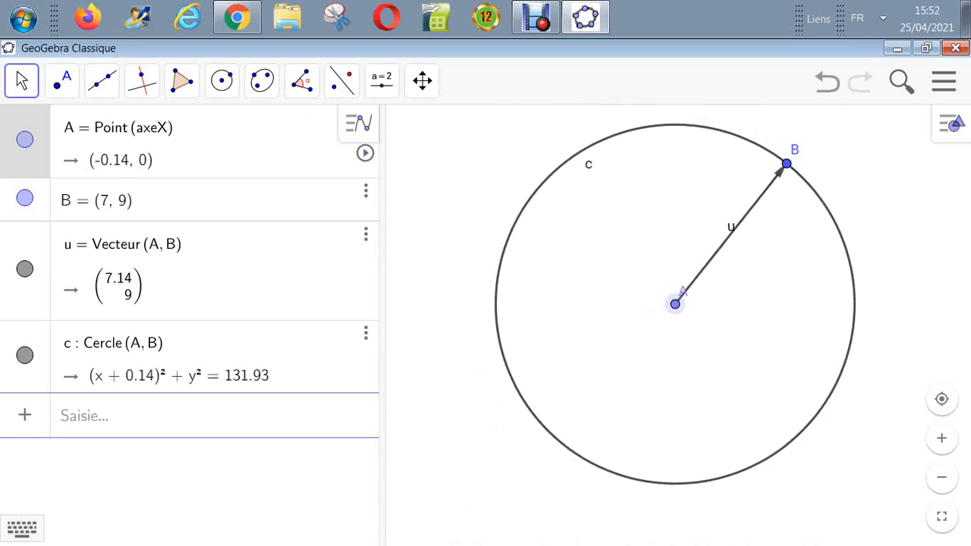
Hide the circle, then run the animation of point A with only the vector displayed and pause it.
{"action": "right_click", "coordinate": [517, 226]}
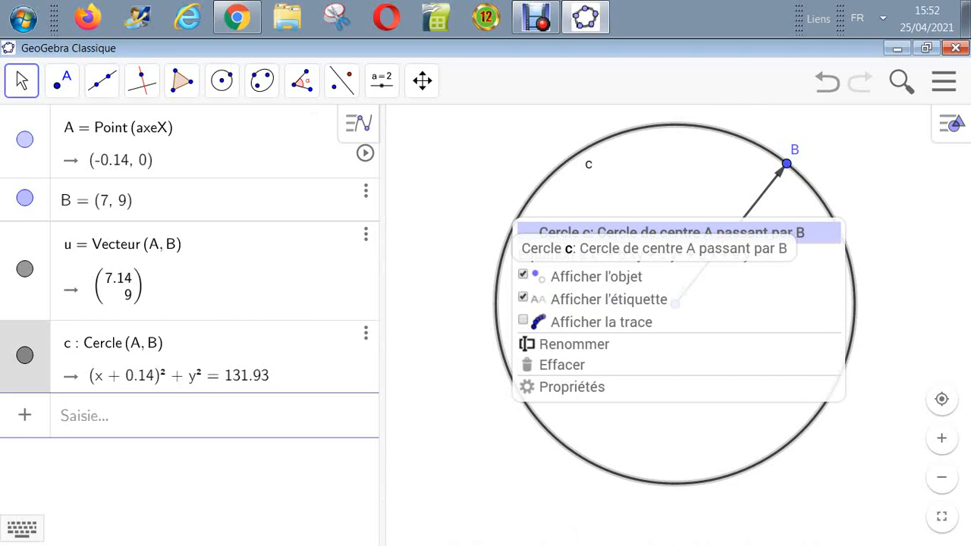
{"action": "left_click", "coordinate": [596, 276]}
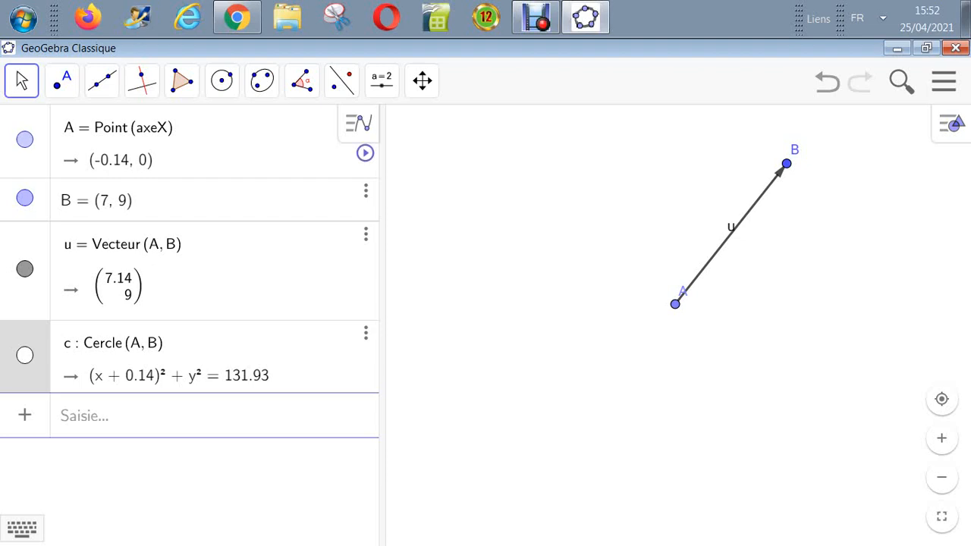
{"action": "left_click", "coordinate": [365, 153]}
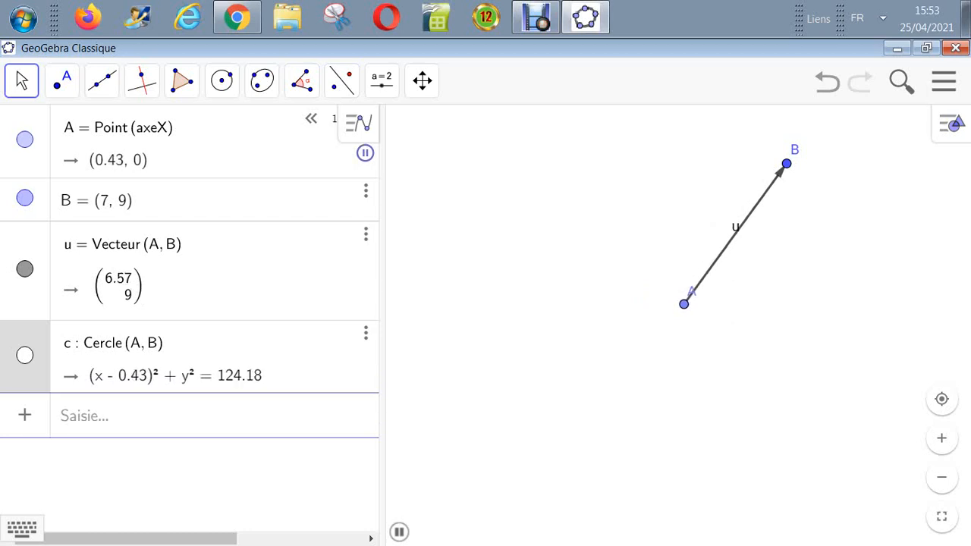
{"action": "left_click", "coordinate": [364, 153]}
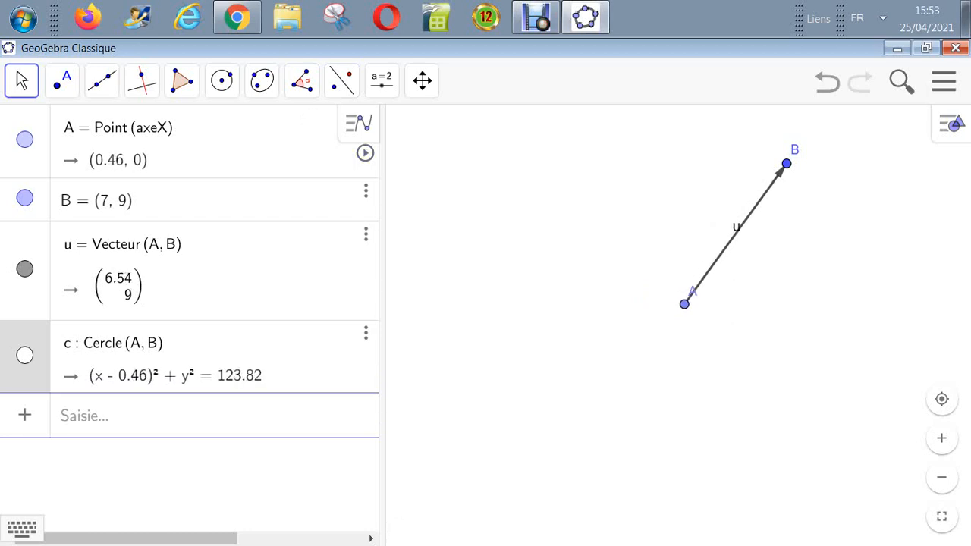
Show the circle again and restart the animation of point A.
{"action": "left_click", "coordinate": [24, 355]}
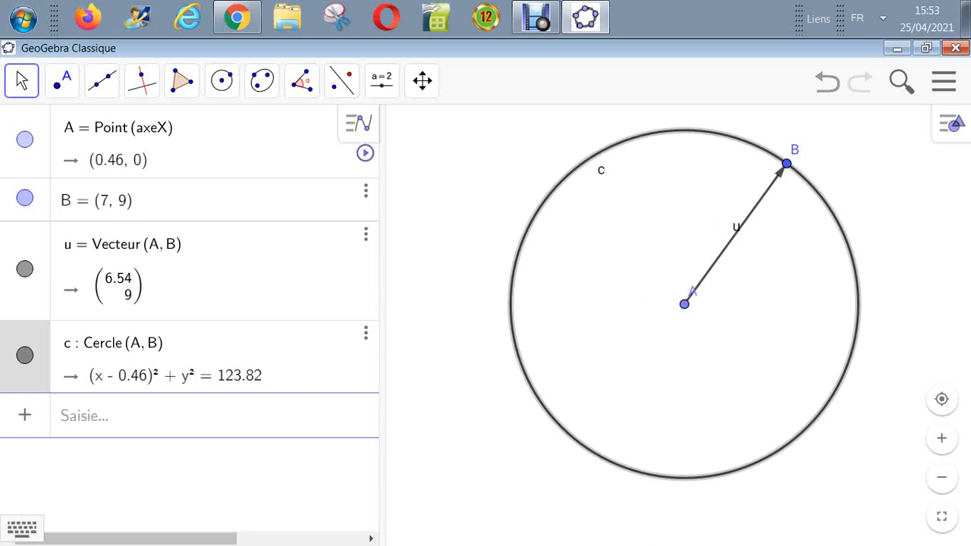
{"action": "left_click", "coordinate": [365, 154]}
Switch the circle's visibility off and on repeatedly while point A is animated.
{"action": "left_click", "coordinate": [25, 355]}
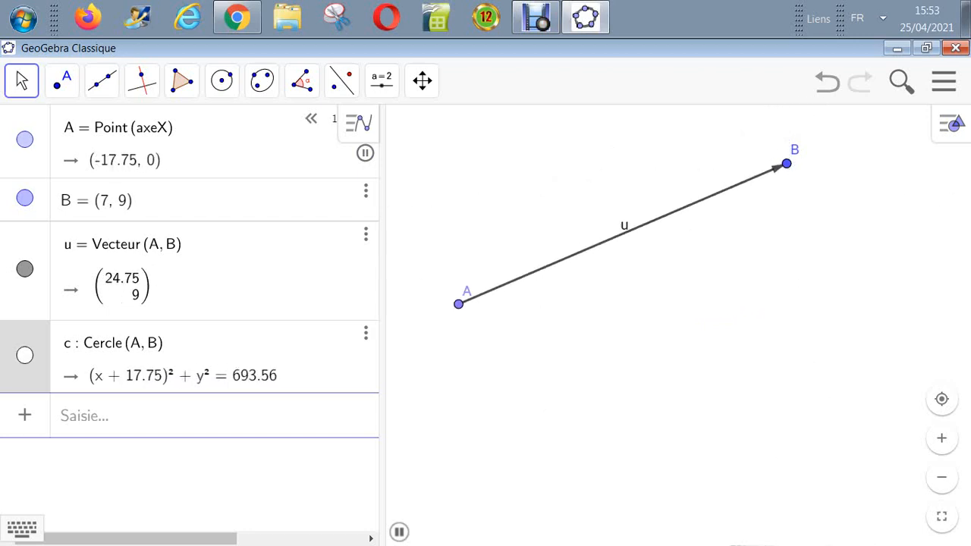
{"action": "left_click", "coordinate": [24, 355]}
{"action": "left_click", "coordinate": [25, 355]}
{"action": "left_click", "coordinate": [25, 355]}
{"action": "left_click", "coordinate": [25, 355]}
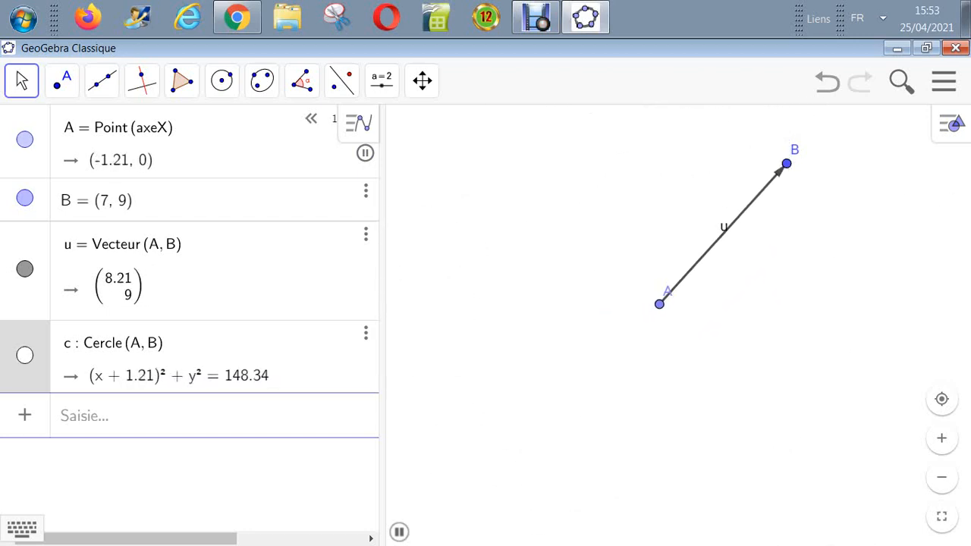
{"action": "left_click", "coordinate": [24, 355]}
{"action": "left_click", "coordinate": [24, 356]}
{"action": "left_click", "coordinate": [25, 356]}
{"action": "left_click", "coordinate": [24, 355]}
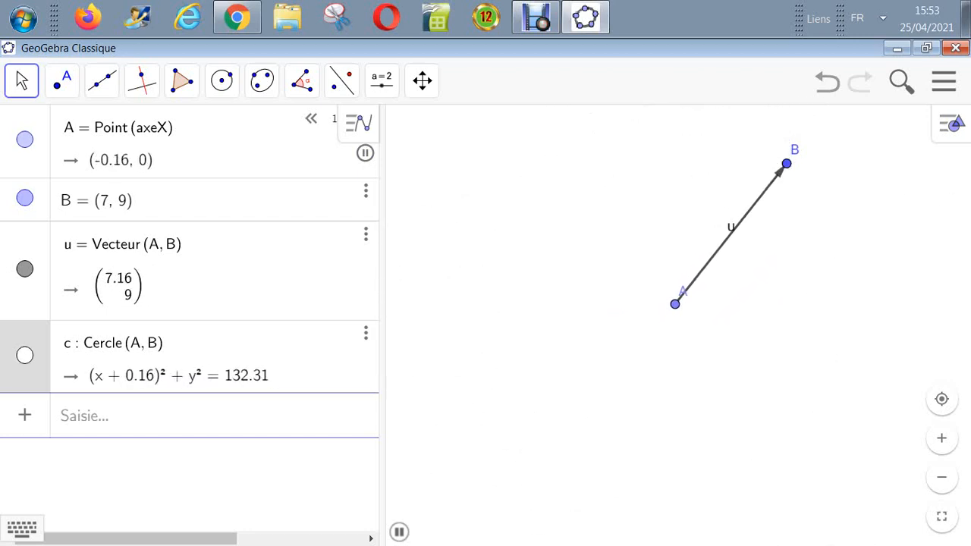
{"action": "left_click", "coordinate": [25, 355]}
{"action": "left_click", "coordinate": [24, 355]}
{"action": "left_click", "coordinate": [24, 355]}
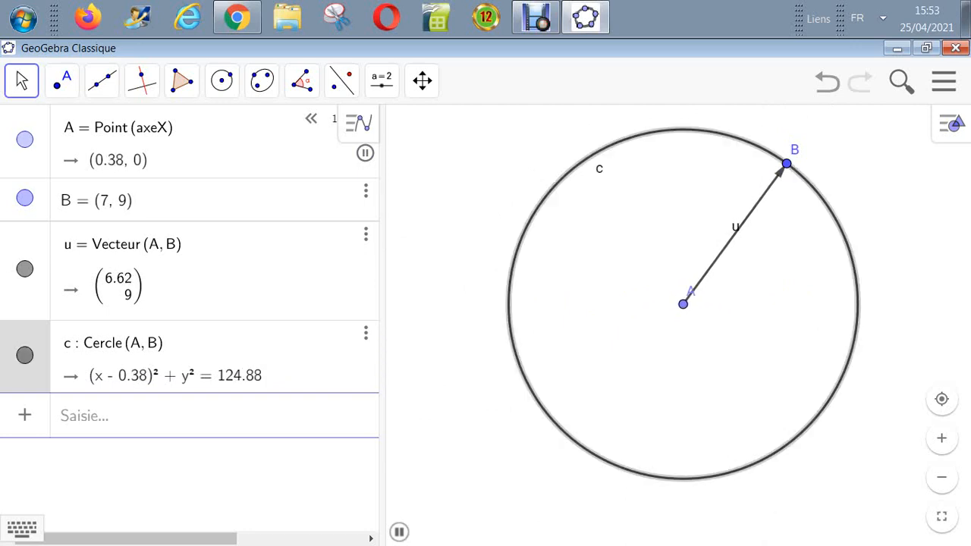
{"action": "left_click", "coordinate": [24, 355]}
{"action": "left_click", "coordinate": [24, 355]}
{"action": "left_click", "coordinate": [25, 355]}
{"action": "left_click", "coordinate": [24, 355]}
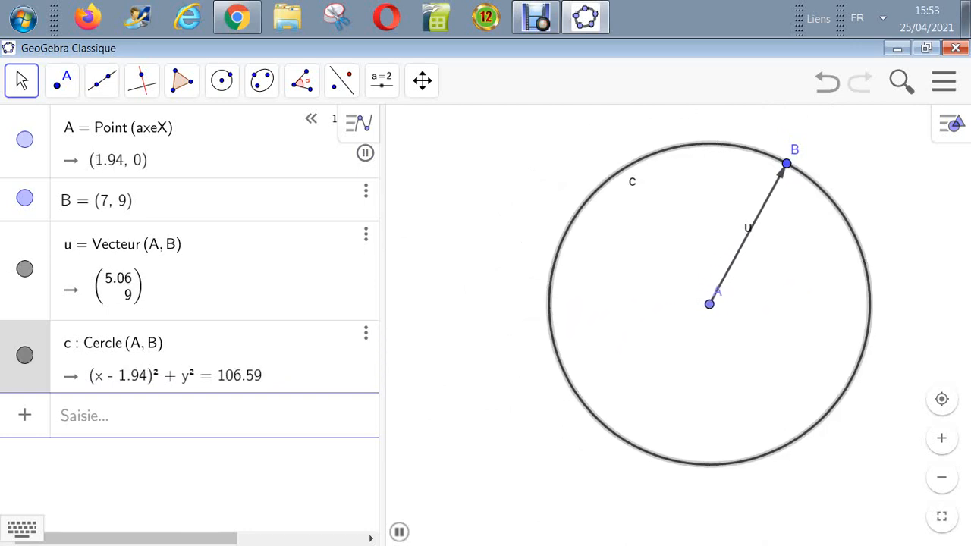
Hide the circle, the vector and points A and B during the animation, and show point A again.
{"action": "left_click", "coordinate": [24, 355]}
{"action": "left_click", "coordinate": [25, 269]}
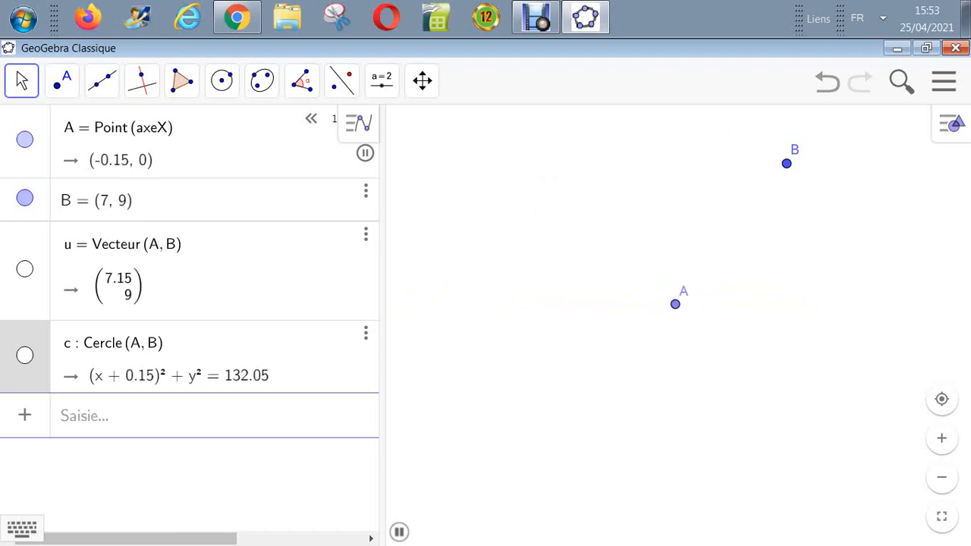
{"action": "left_click", "coordinate": [25, 140]}
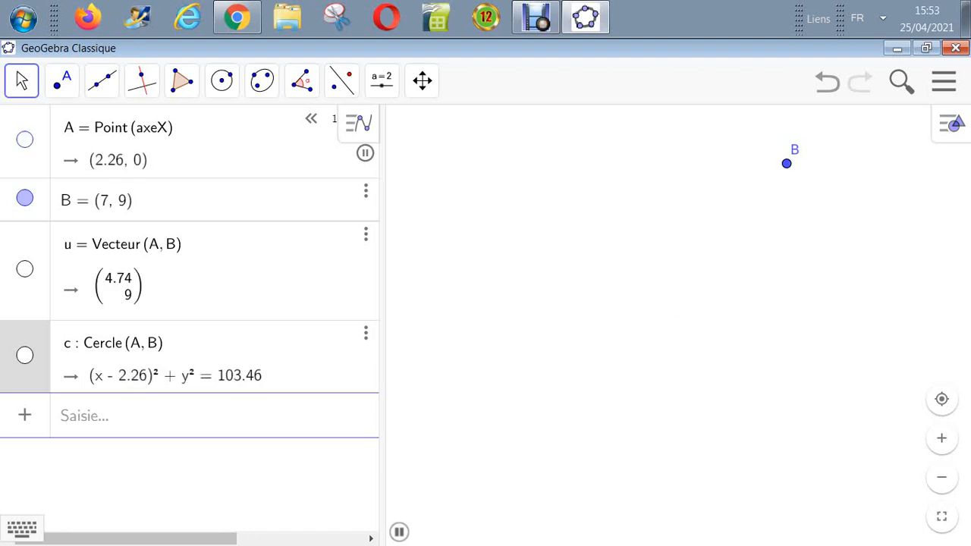
{"action": "left_click", "coordinate": [25, 198]}
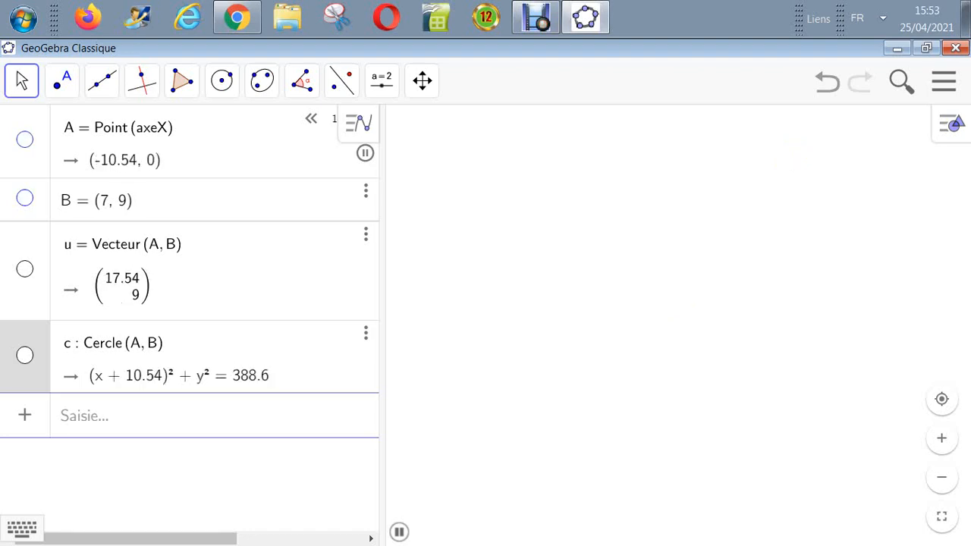
{"action": "left_click", "coordinate": [24, 139]}
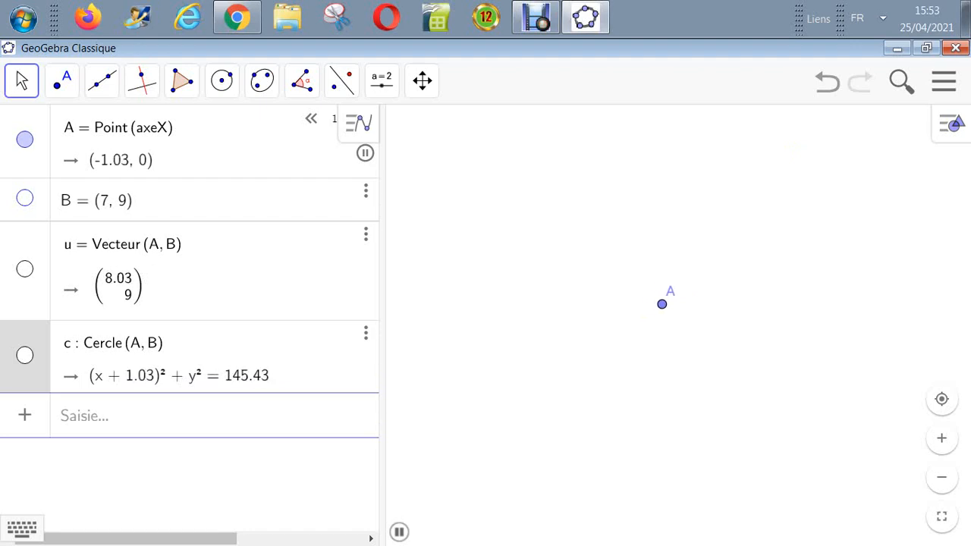